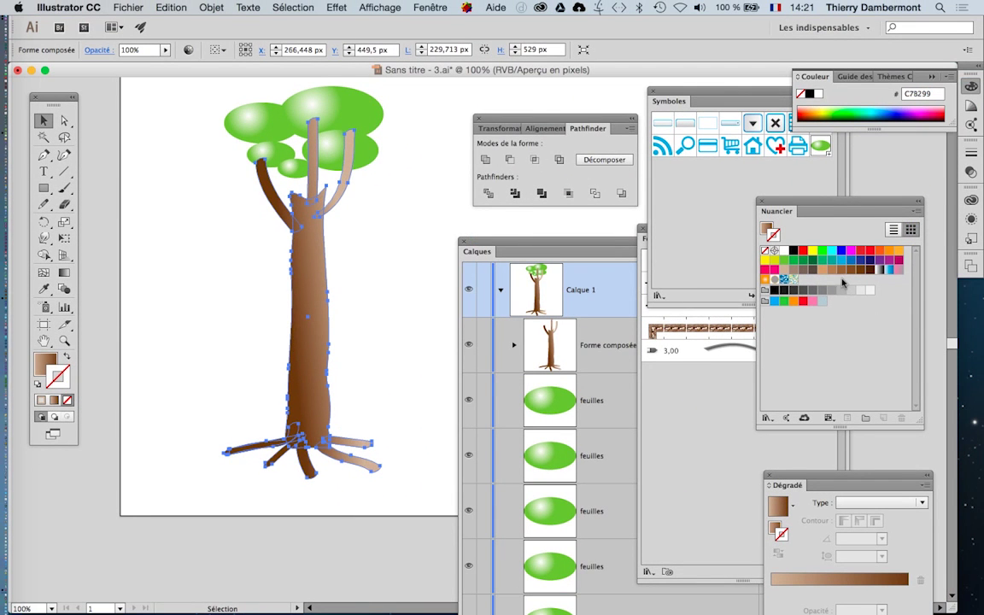
- Give the selected compound trunk shape a dark brown 42210B stroke and set the stroke weight to 3 pt
{"action": "left_click", "coordinate": [860, 269]}
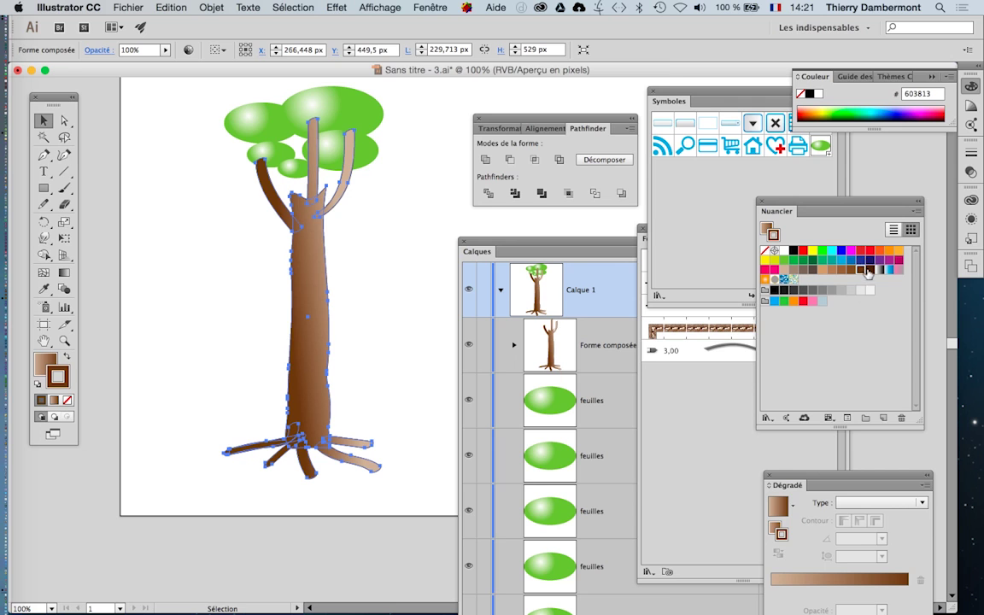
{"action": "left_click", "coordinate": [870, 270]}
{"action": "left_click", "coordinate": [429, 7]}
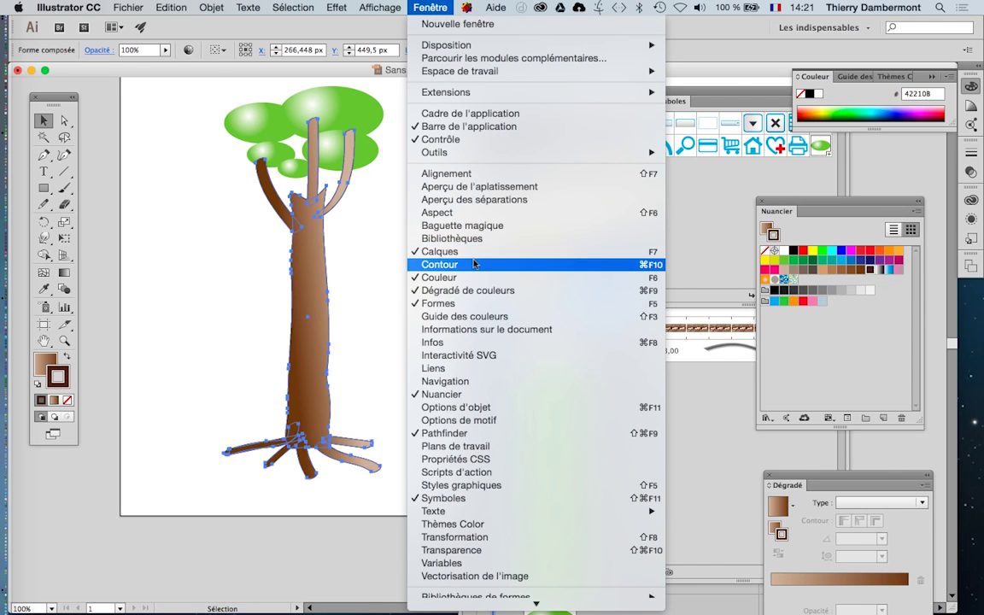
{"action": "left_click", "coordinate": [474, 264]}
{"action": "left_click_drag", "start_coordinate": [820, 145], "coordinate": [388, 286]}
{"action": "left_click", "coordinate": [399, 292]}
{"action": "left_click", "coordinate": [399, 292]}
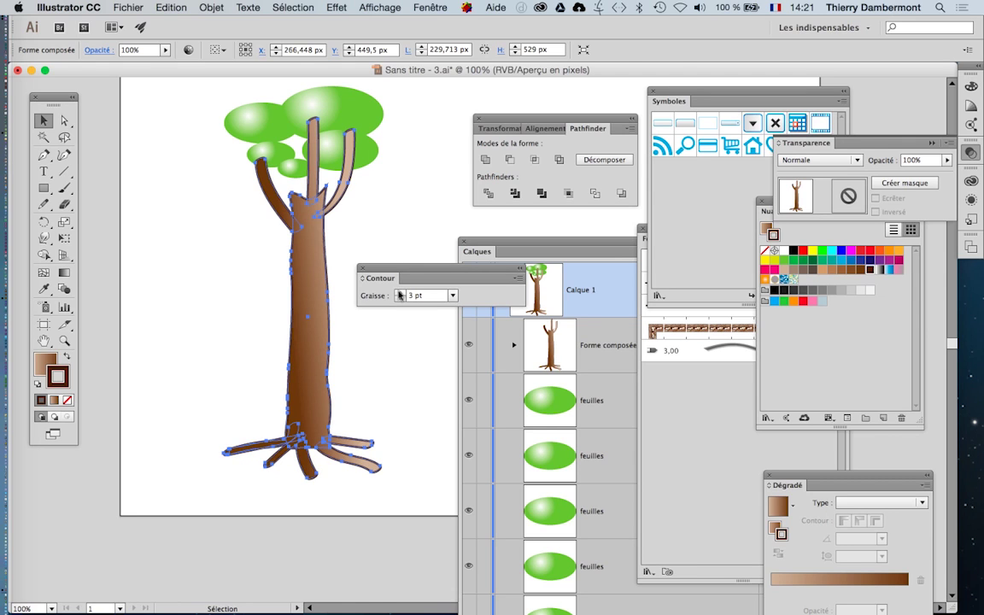
{"action": "left_click", "coordinate": [392, 382]}
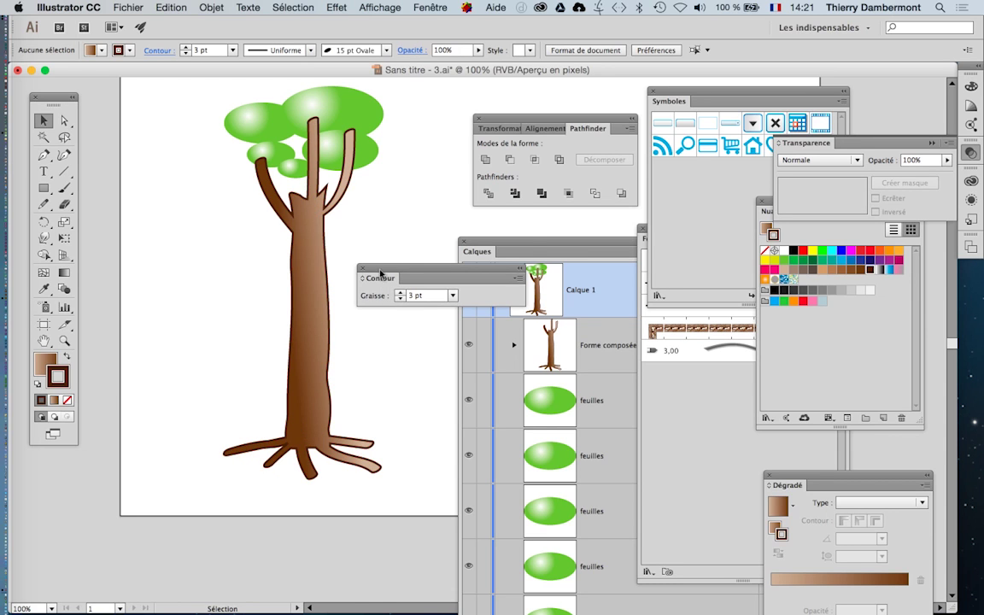
{"action": "left_click_drag", "start_coordinate": [381, 272], "coordinate": [384, 223]}
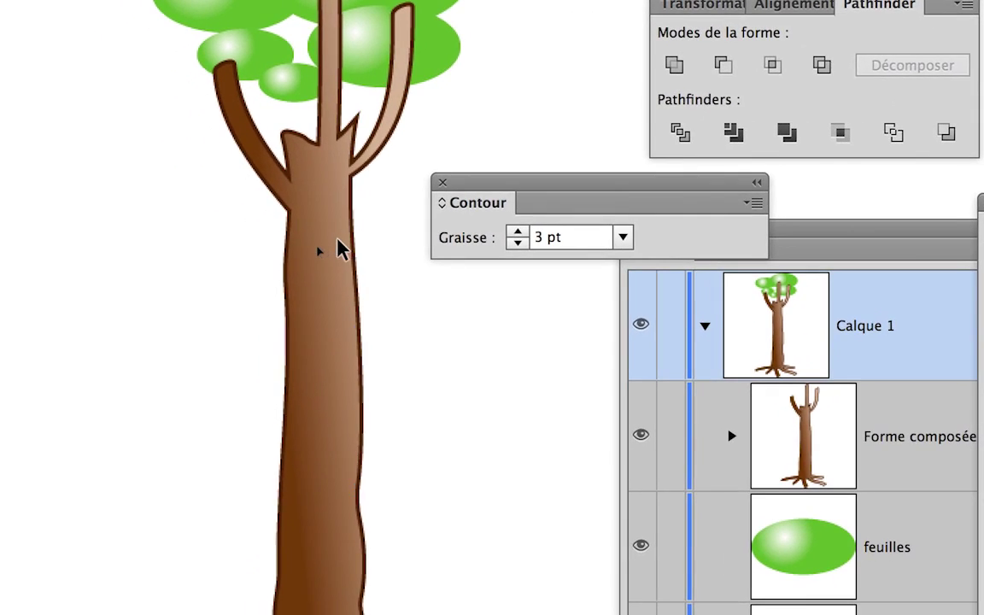
{"action": "left_click", "coordinate": [256, 278]}
{"action": "left_click", "coordinate": [378, 356]}
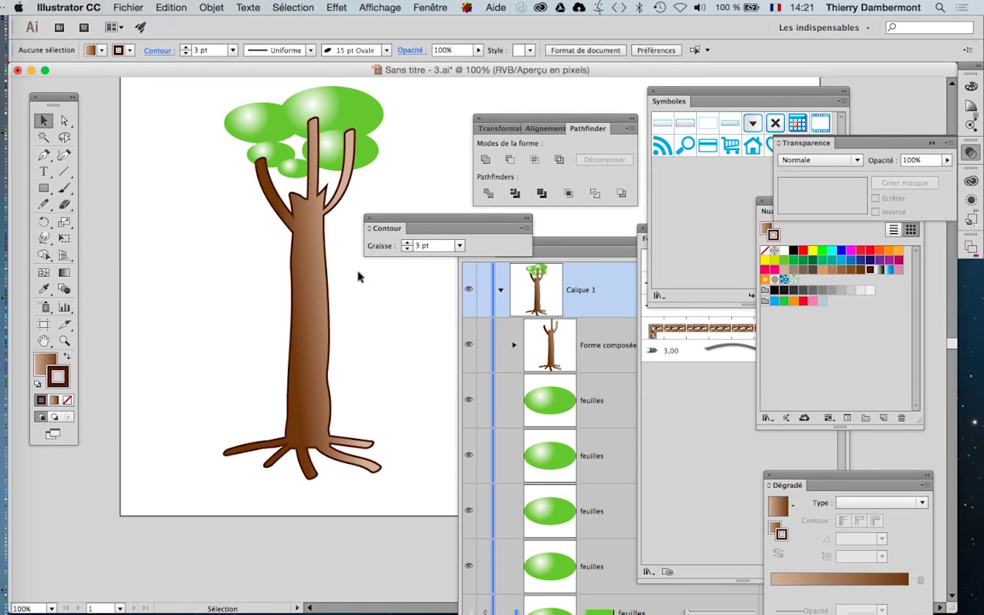
- Reposition the lower right root and the pair of left roots slightly against the trunk base using Direct Selection
{"action": "left_click", "coordinate": [64, 120]}
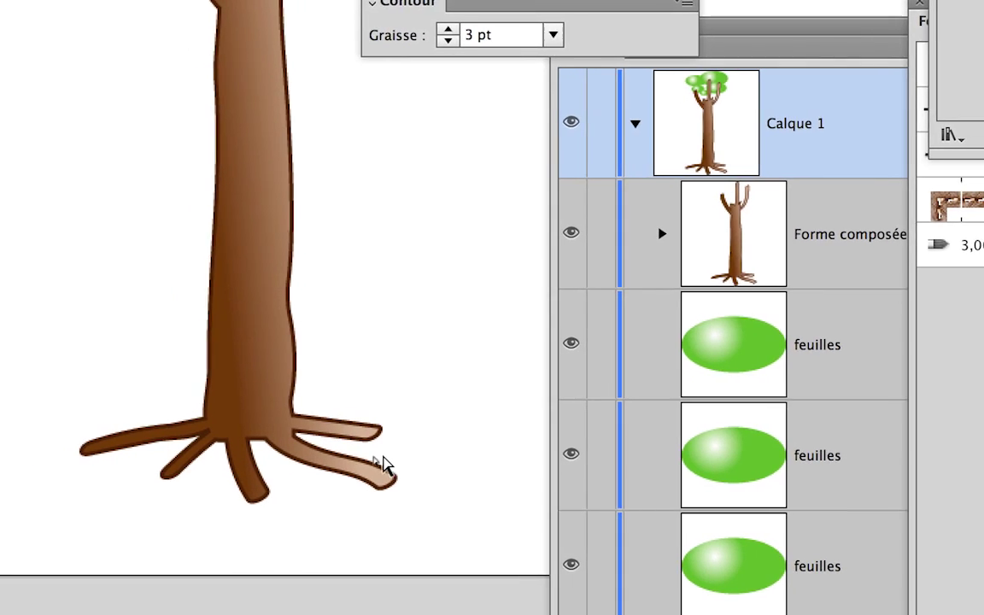
{"action": "left_click", "coordinate": [373, 465]}
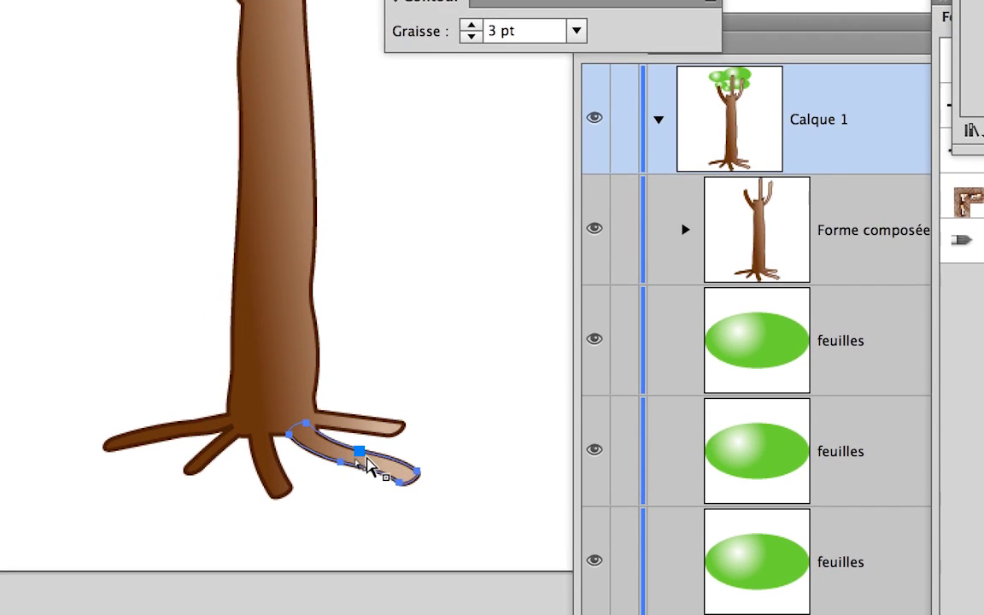
{"action": "left_click_drag", "start_coordinate": [377, 466], "coordinate": [346, 459]}
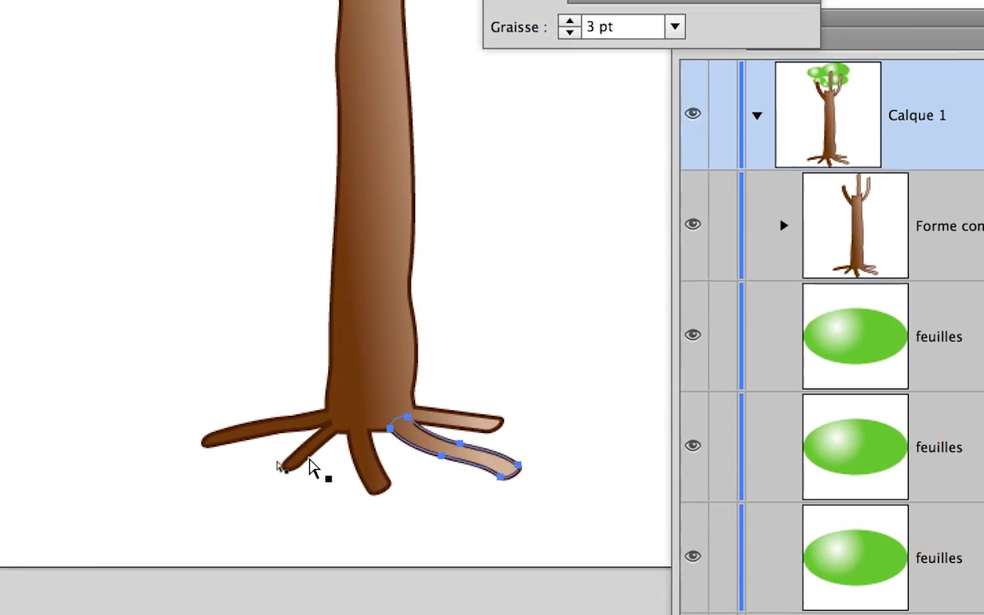
{"action": "left_click", "coordinate": [265, 446]}
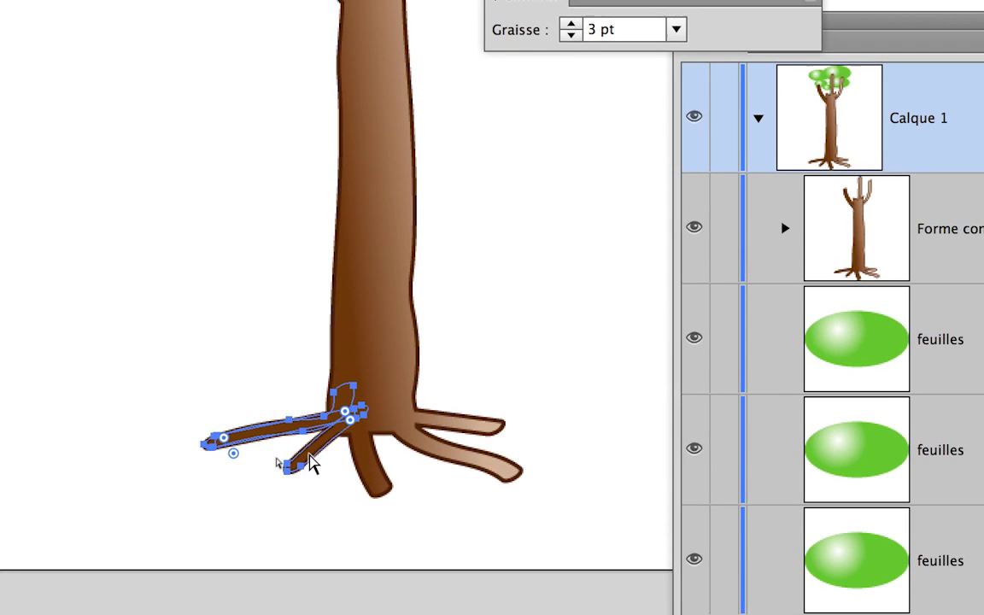
{"action": "left_click_drag", "start_coordinate": [309, 465], "coordinate": [203, 481]}
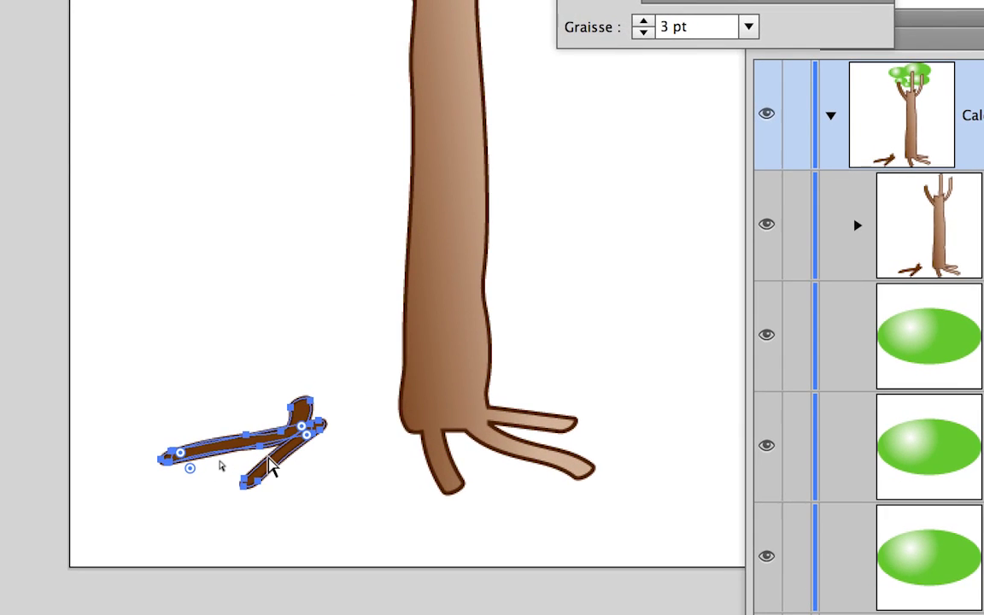
{"action": "left_click_drag", "start_coordinate": [272, 470], "coordinate": [309, 467]}
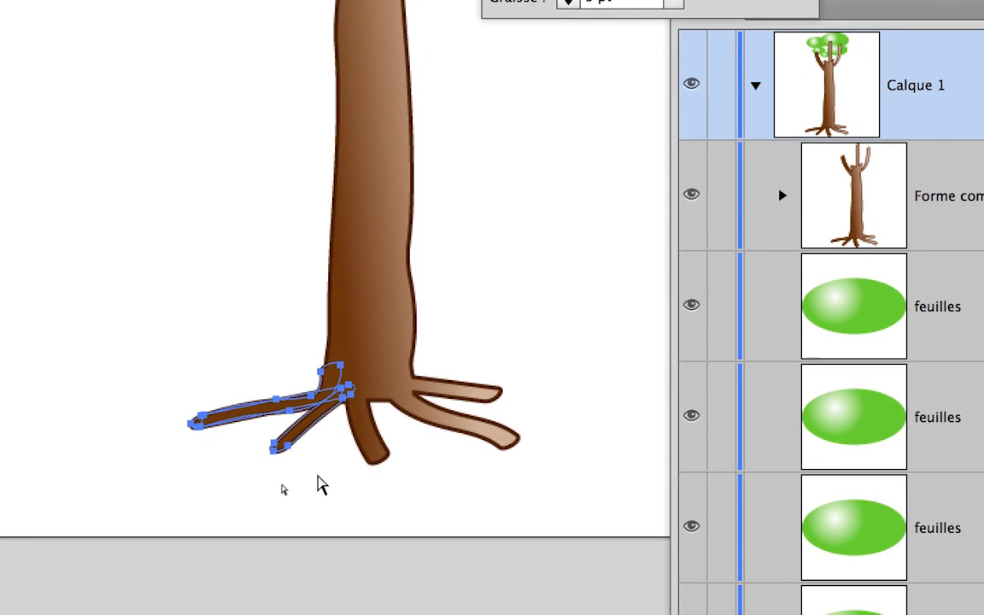
{"action": "left_click", "coordinate": [335, 504]}
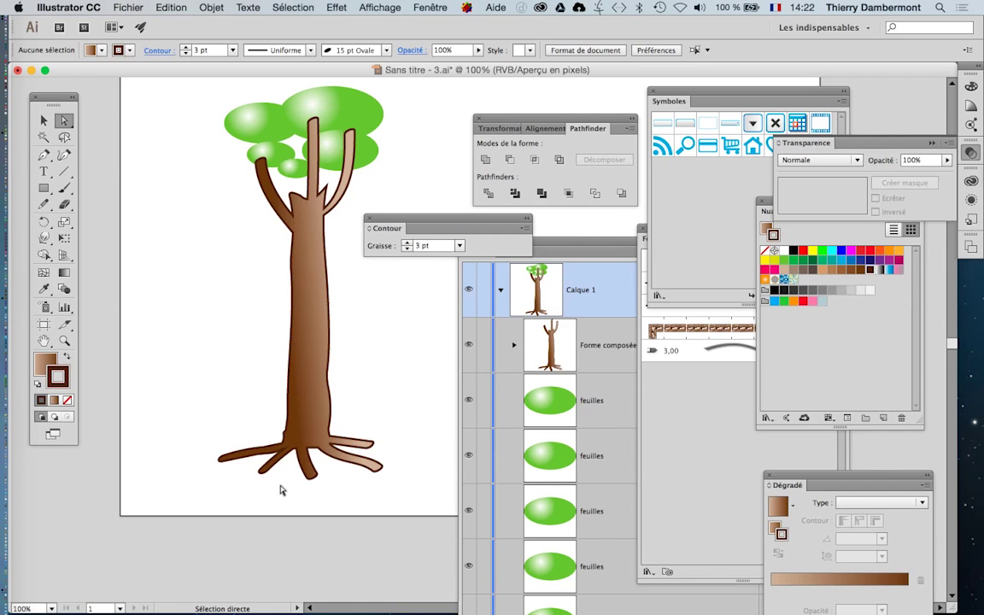
{"action": "left_click", "coordinate": [528, 259]}
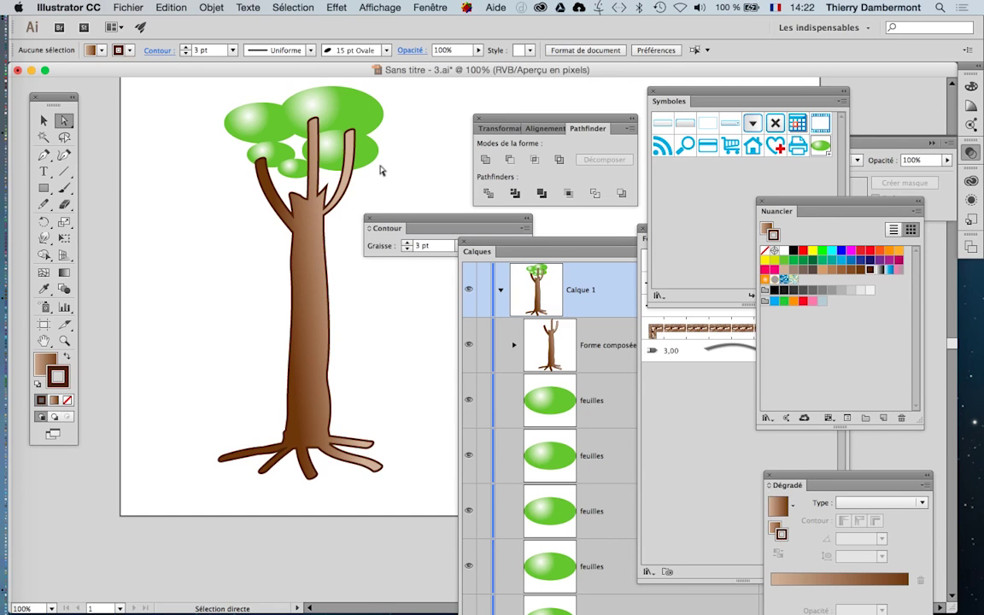
{"action": "scroll", "coordinate": [361, 141], "scroll_direction": "up", "scroll_amount": 3}
{"action": "left_click_drag", "start_coordinate": [336, 132], "coordinate": [388, 323]}
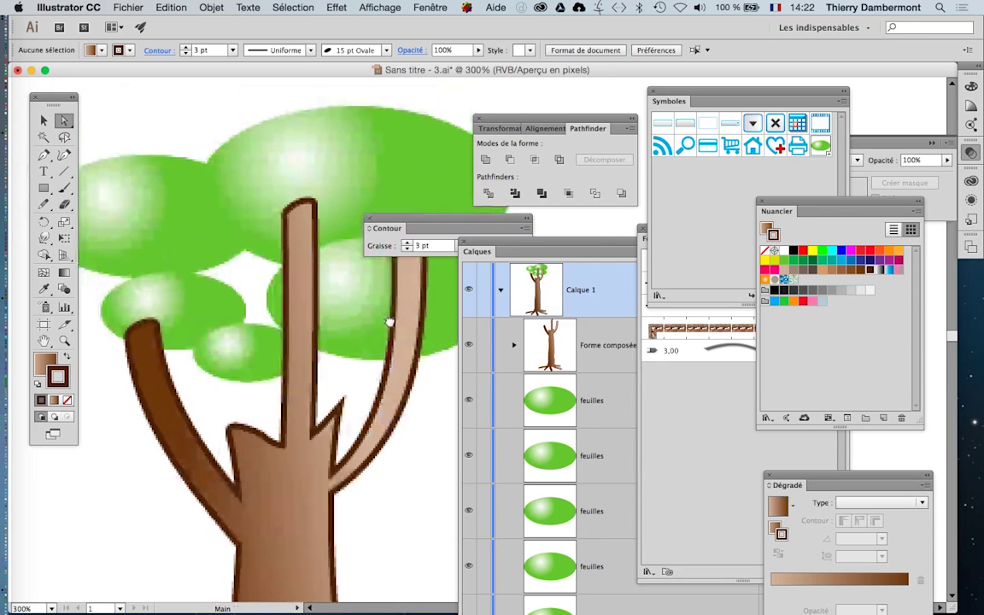
{"action": "left_click", "coordinate": [347, 315], "text": "alt"}
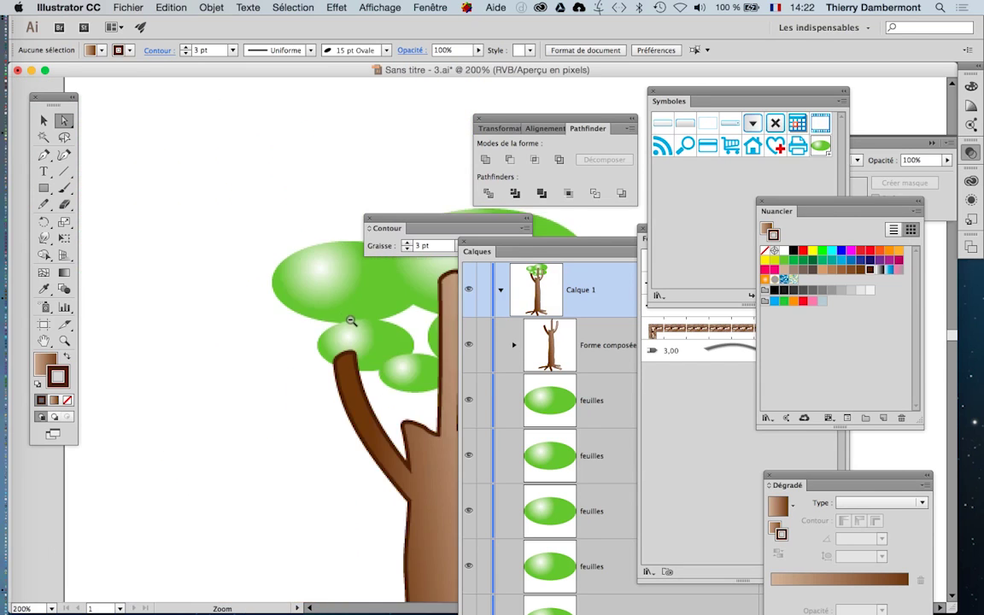
{"action": "left_click", "coordinate": [350, 320], "text": "alt"}
{"action": "left_click_drag", "start_coordinate": [382, 374], "coordinate": [147, 234]}
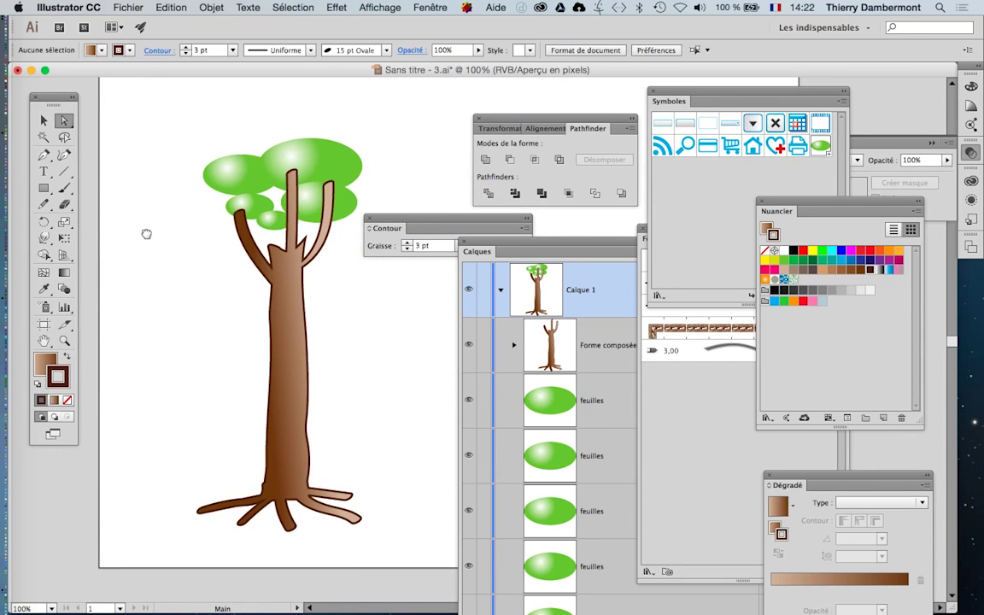
{"action": "left_click_drag", "start_coordinate": [334, 224], "coordinate": [302, 215]}
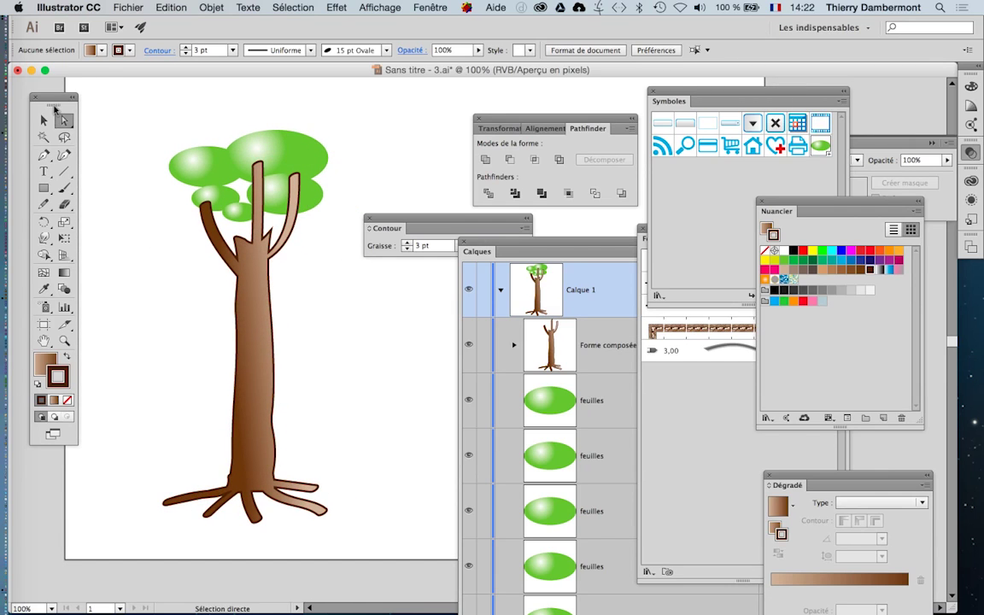
- Select the lower right foliage ellipse and arrange the Tools and Layers panels so the layer list is accessible
{"action": "left_click_drag", "start_coordinate": [52, 97], "coordinate": [91, 99]}
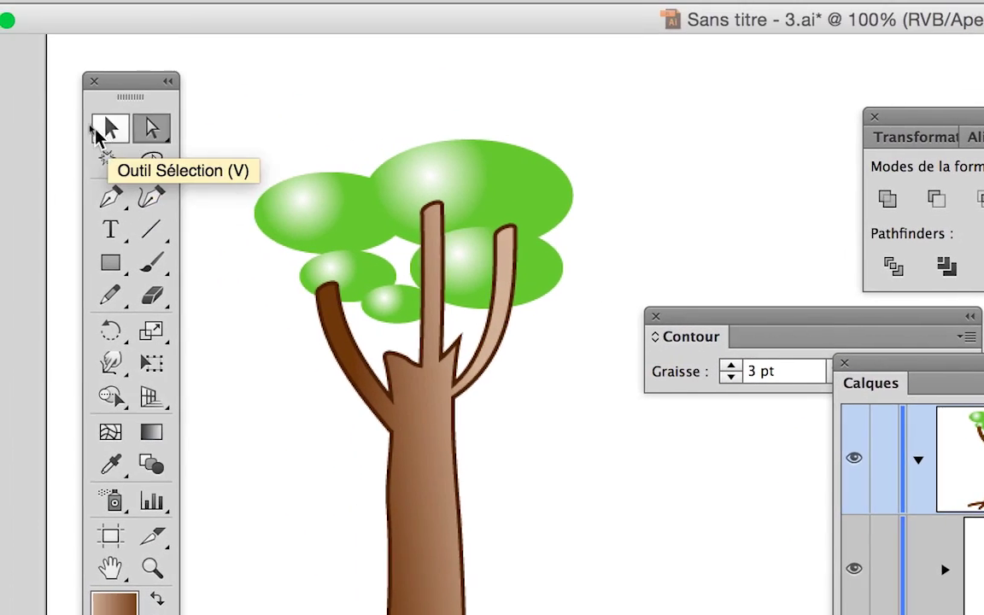
{"action": "left_click", "coordinate": [94, 121]}
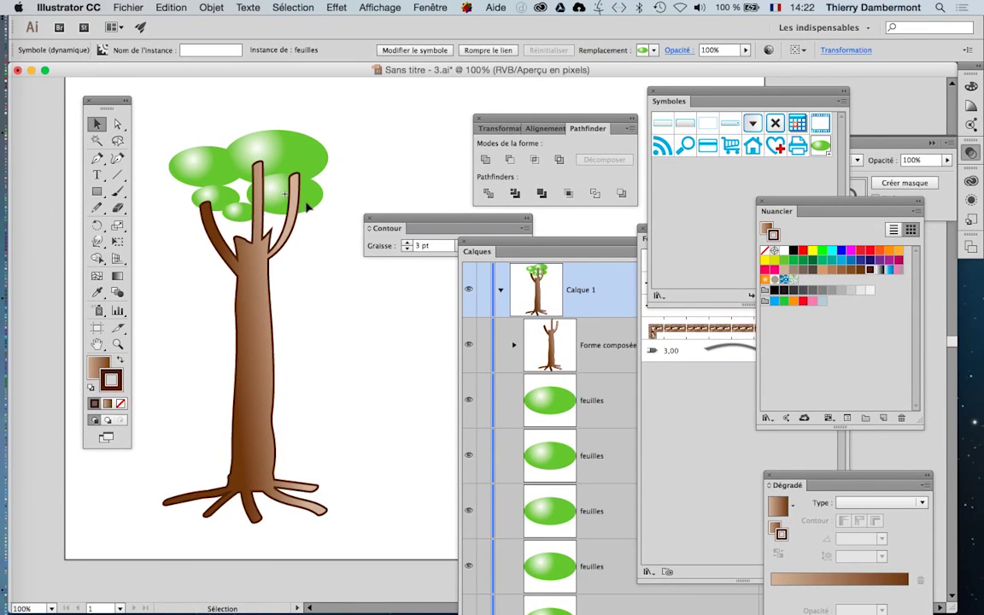
{"action": "left_click", "coordinate": [150, 117]}
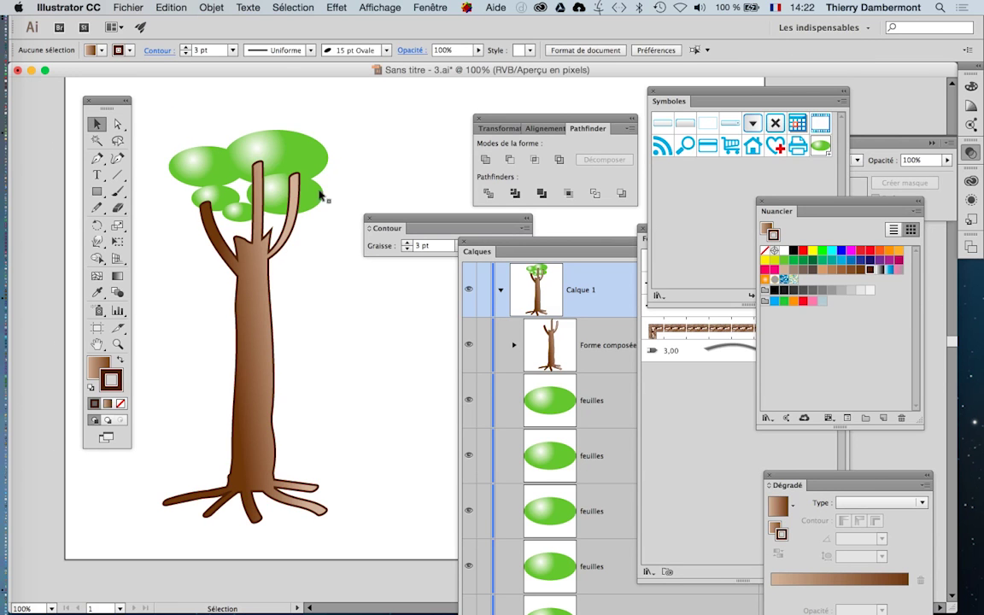
{"action": "left_click", "coordinate": [323, 204]}
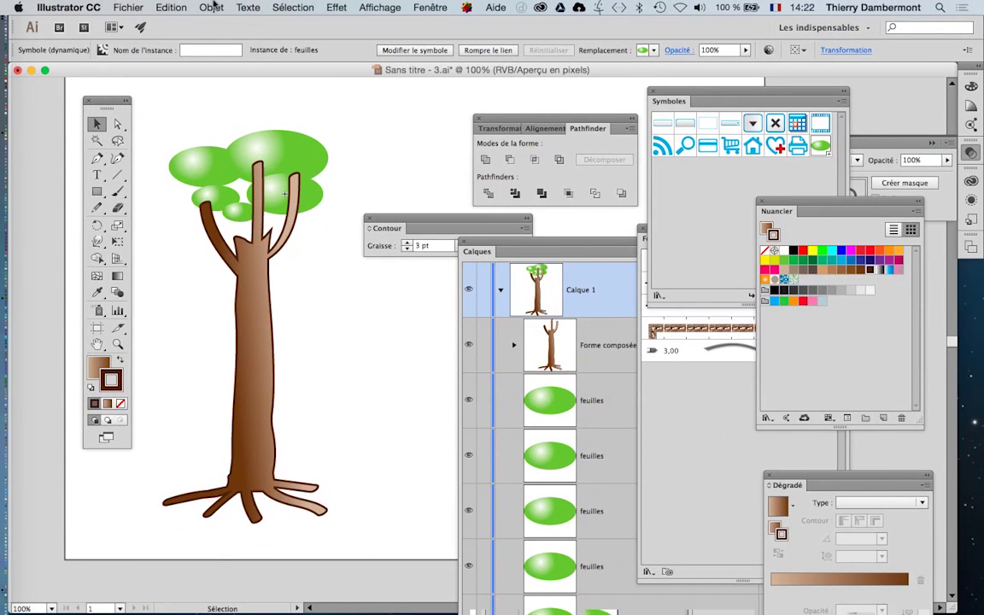
{"action": "mouse_move", "coordinate": [516, 249]}
{"action": "left_mouse_down"}
{"action": "mouse_move", "coordinate": [405, 114]}
{"action": "mouse_move", "coordinate": [407, 99]}
{"action": "left_mouse_up"}
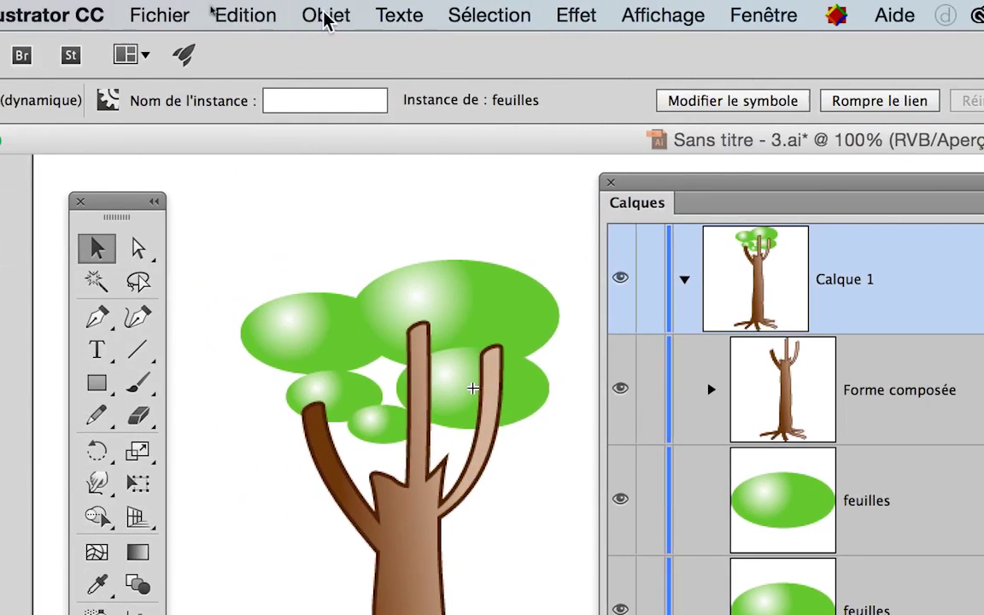
- Place the lower right foliage above the compound trunk shape in the layer order and shift it slightly down and left
{"action": "left_click", "coordinate": [246, 15]}
{"action": "mouse_move", "coordinate": [255, 79]}
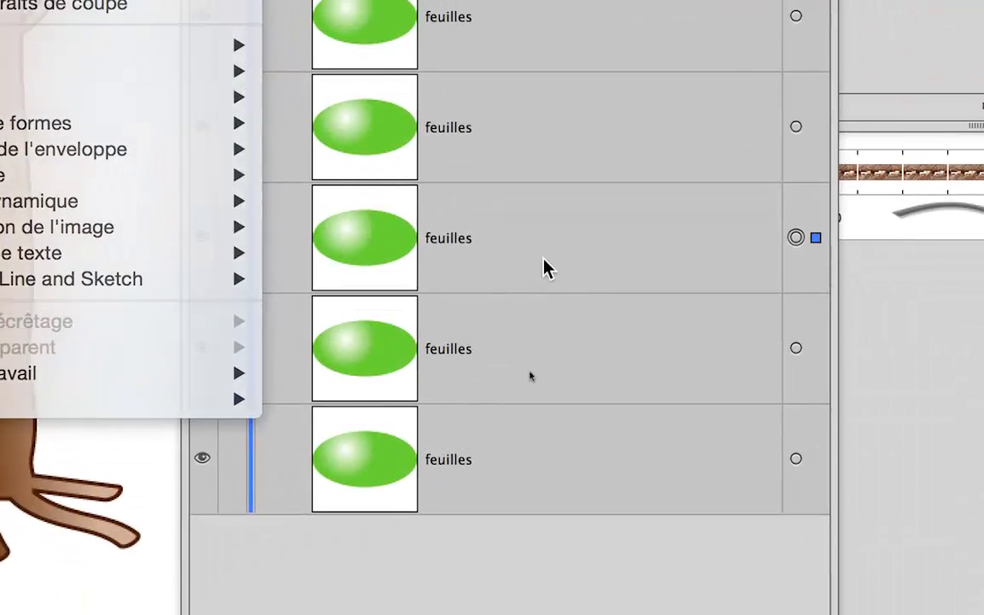
{"action": "left_click", "coordinate": [551, 227]}
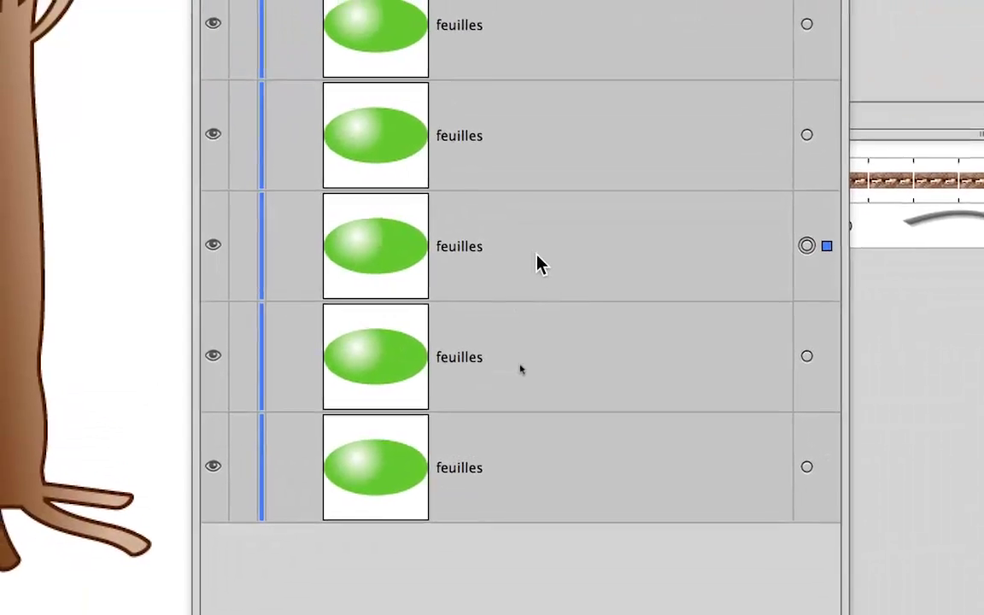
{"action": "left_click_drag", "start_coordinate": [552, 227], "coordinate": [565, 75]}
{"action": "left_click_drag", "start_coordinate": [544, 206], "coordinate": [550, 0]}
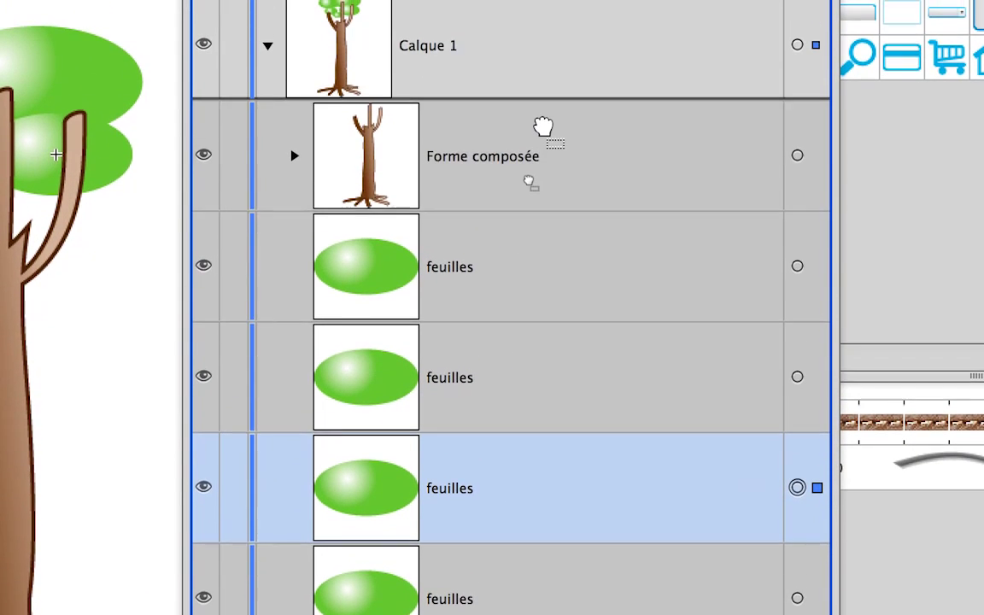
{"action": "left_click_drag", "start_coordinate": [544, 117], "coordinate": [543, 118]}
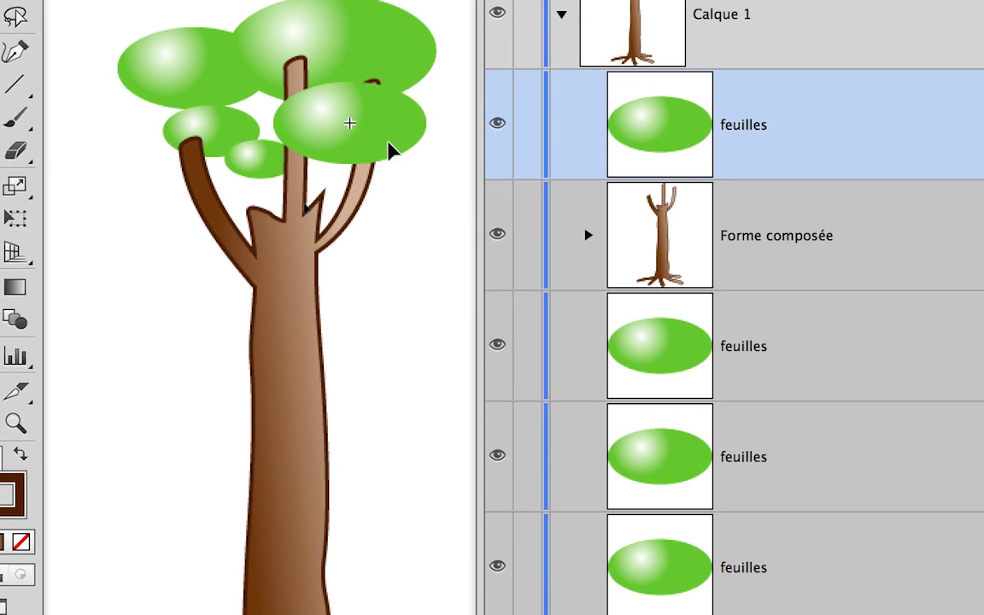
{"action": "left_click_drag", "start_coordinate": [388, 151], "coordinate": [387, 154]}
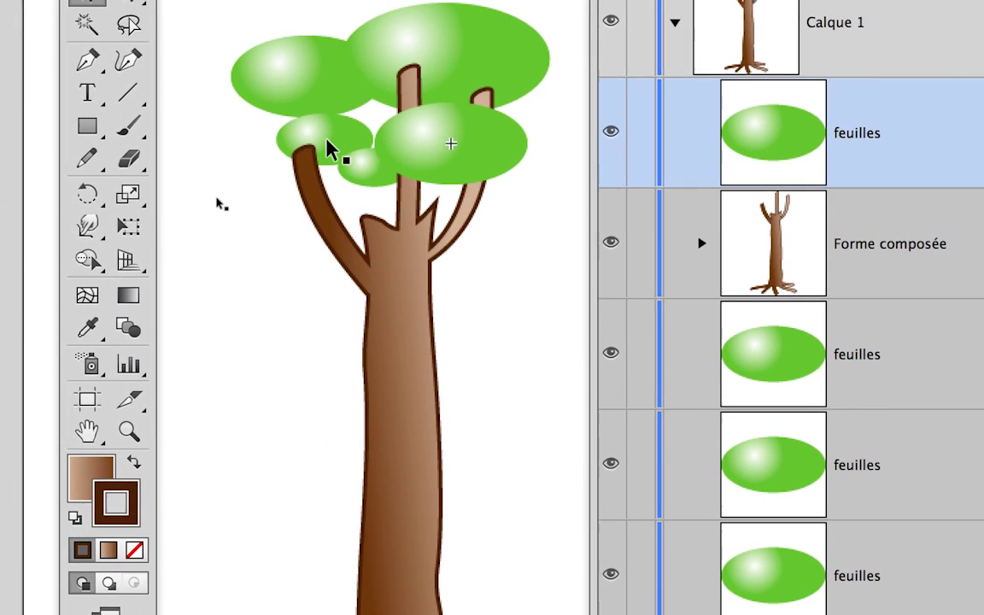
- Place the small left foliage ellipse at the front of Calque 1 and nudge it slightly left over the left branch
{"action": "left_click", "coordinate": [189, 130]}
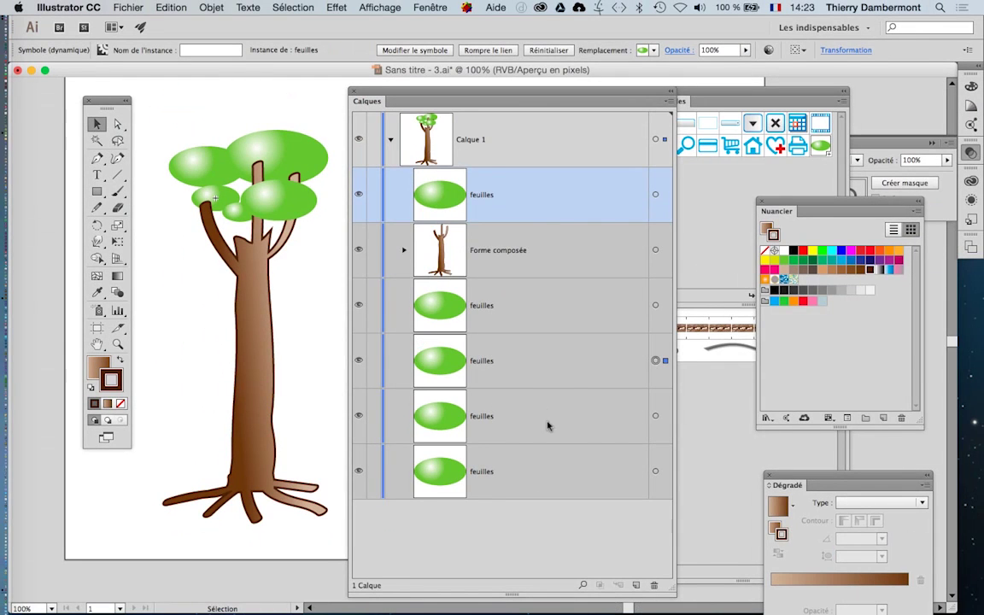
{"action": "left_click_drag", "start_coordinate": [530, 354], "coordinate": [513, 176]}
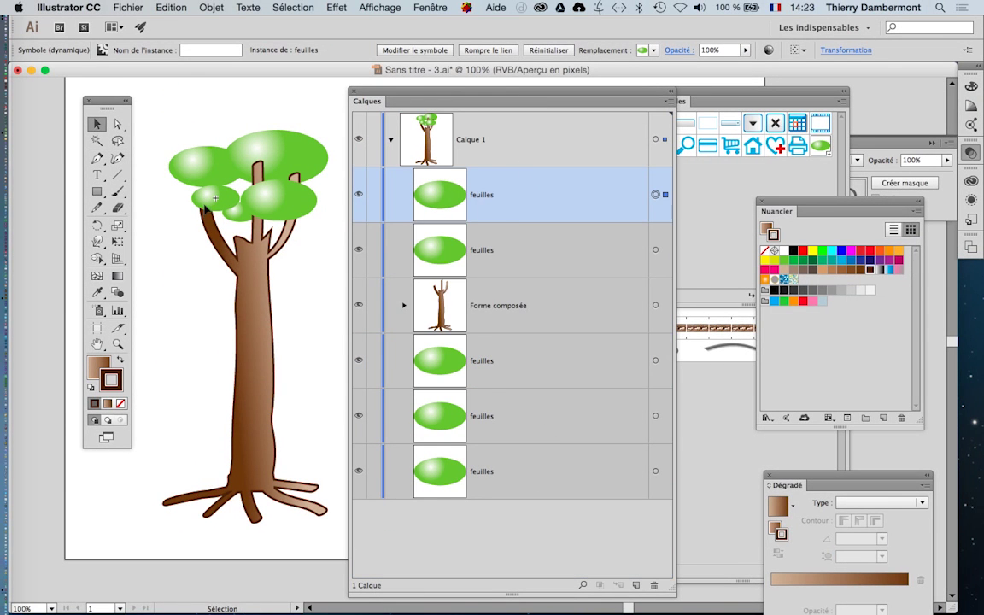
{"action": "mouse_move", "coordinate": [205, 204]}
{"action": "left_mouse_down"}
{"action": "mouse_move", "coordinate": [181, 204]}
{"action": "mouse_move", "coordinate": [200, 209]}
{"action": "left_mouse_up"}
{"action": "left_click", "coordinate": [170, 229]}
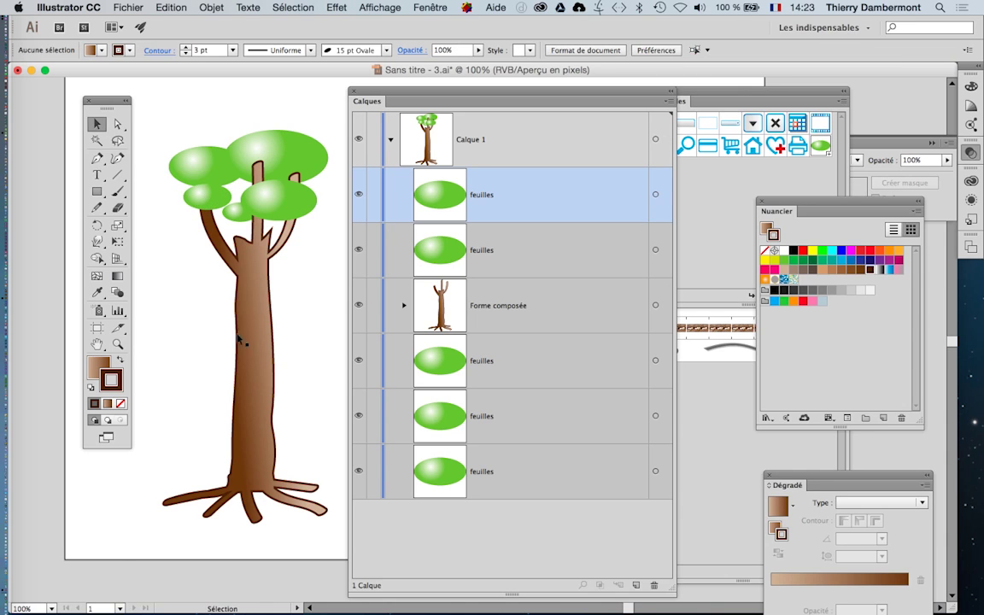
- Scale down the lower right foliage ellipse slightly around its centre with the Free Transform tool
{"action": "scroll", "coordinate": [253, 340], "scroll_direction": "down", "scroll_amount": 2}
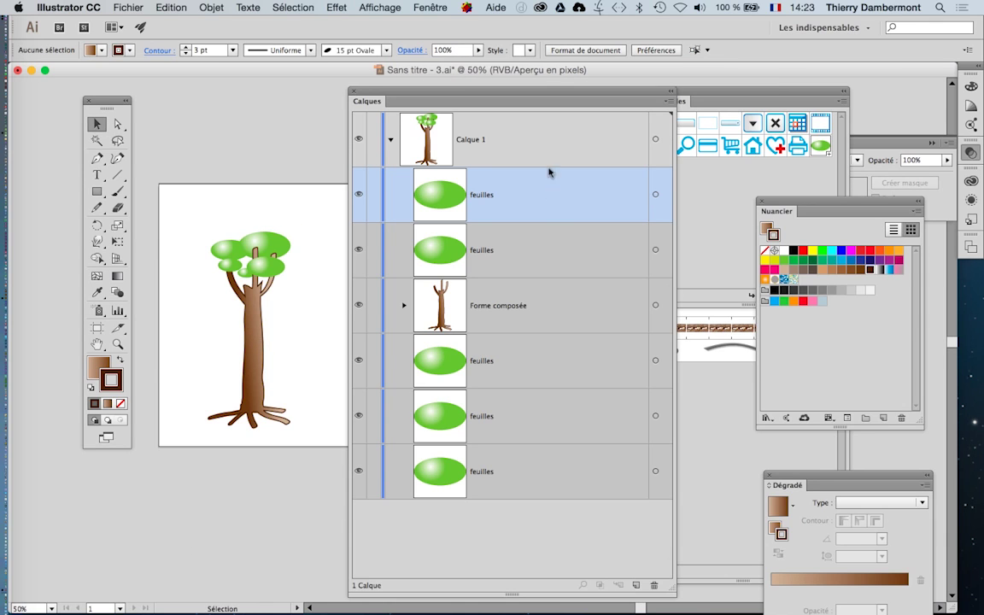
{"action": "left_click_drag", "start_coordinate": [510, 92], "coordinate": [650, 108]}
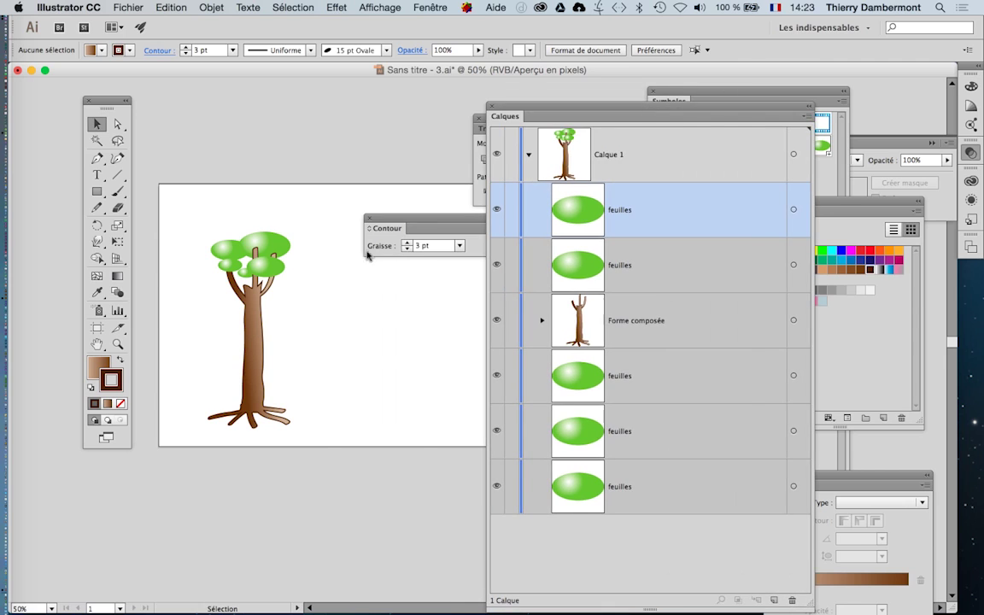
{"action": "left_click", "coordinate": [277, 267]}
{"action": "scroll", "coordinate": [254, 274], "scroll_direction": "up", "scroll_amount": 2}
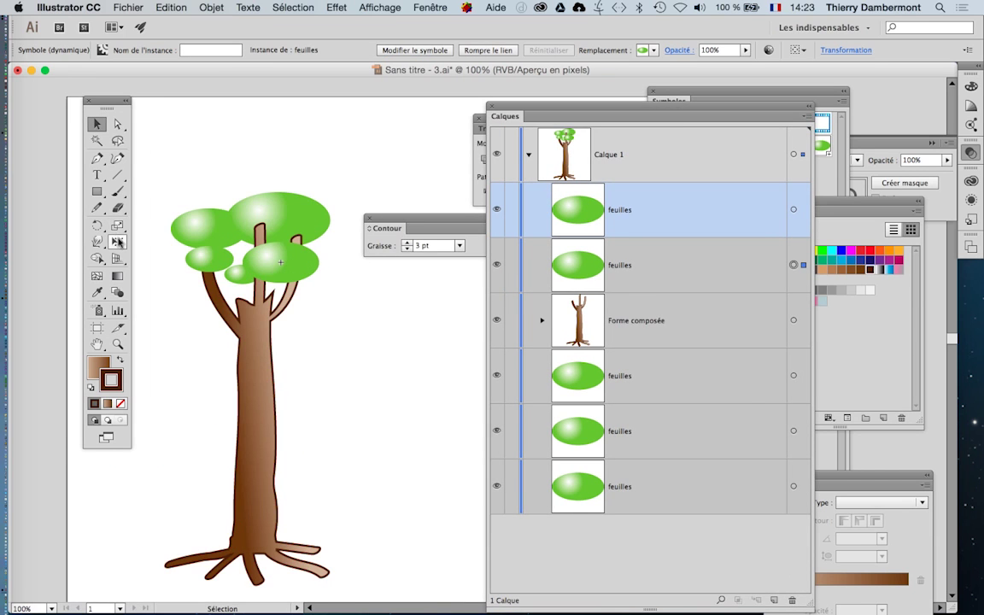
{"action": "key", "text": "e"}
{"action": "left_click_drag", "start_coordinate": [243, 246], "coordinate": [249, 248]}
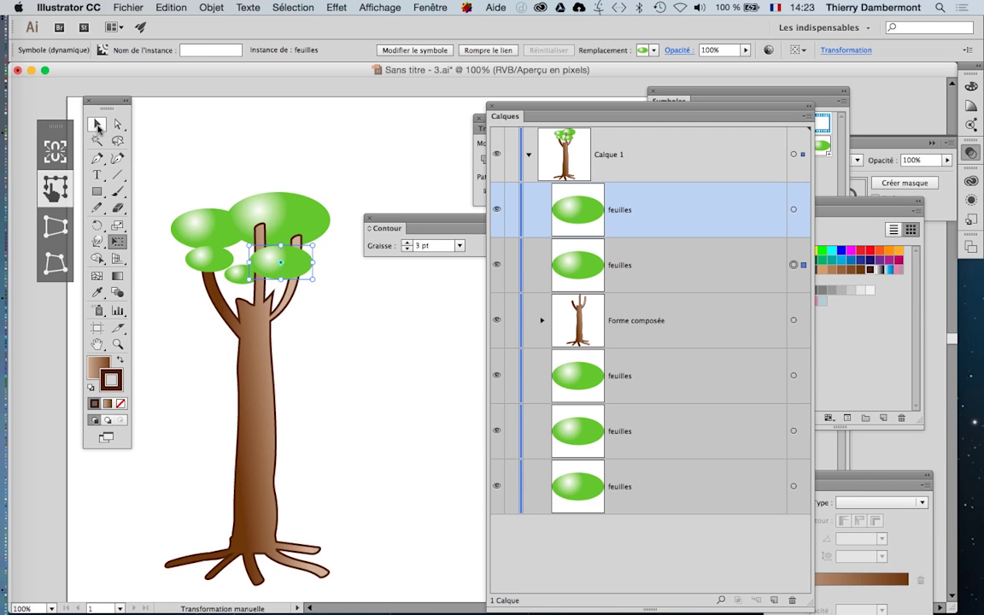
- Deselect the artwork and save the illustration as Sans titre - 4.ai with the default Illustrator CC options
{"action": "key", "text": "v"}
{"action": "left_click", "coordinate": [226, 171]}
{"action": "left_click", "coordinate": [126, 7]}
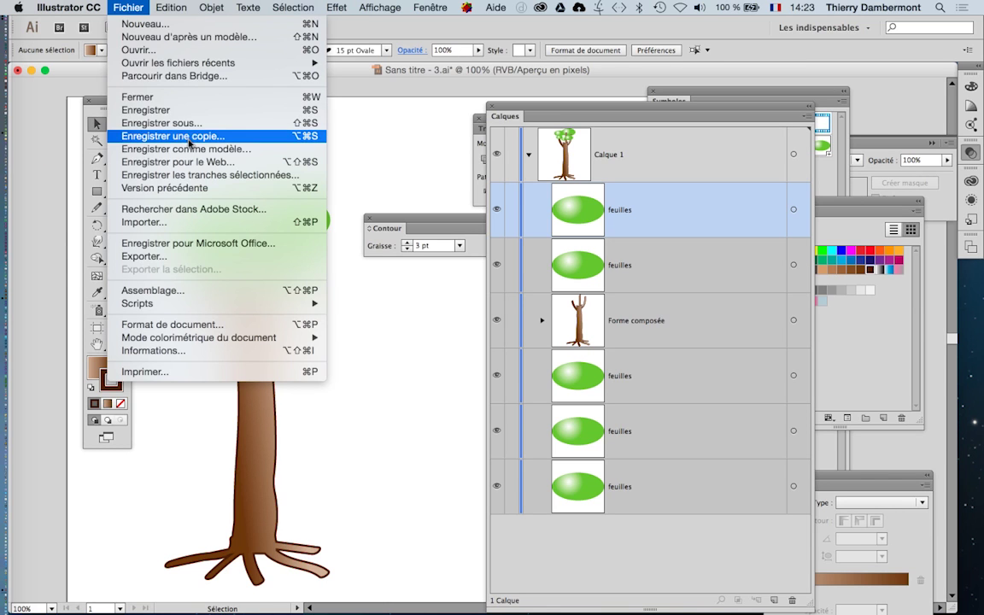
{"action": "left_click", "coordinate": [172, 125]}
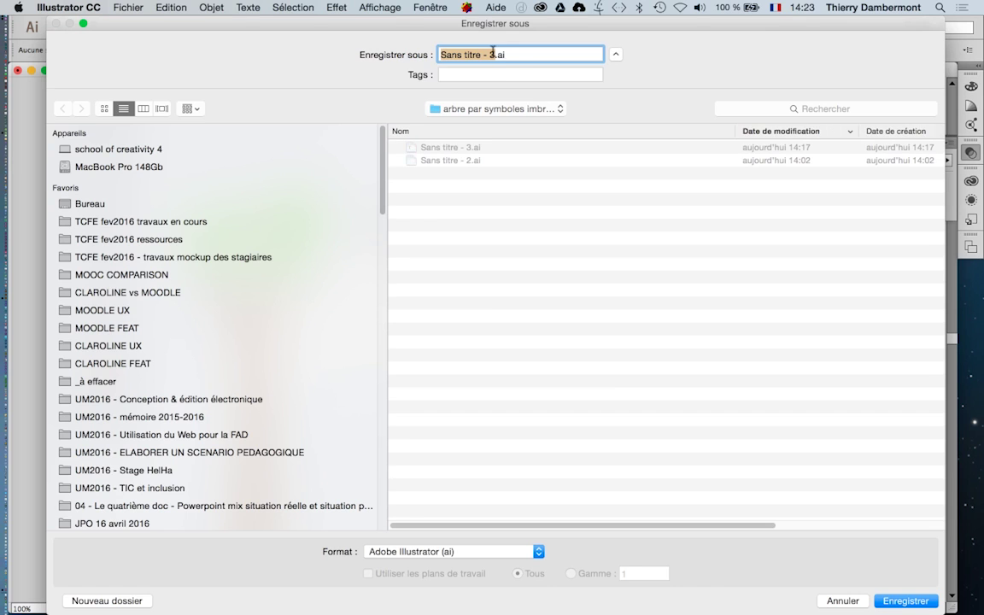
{"action": "key", "text": "Right"}
{"action": "key", "text": "Return"}
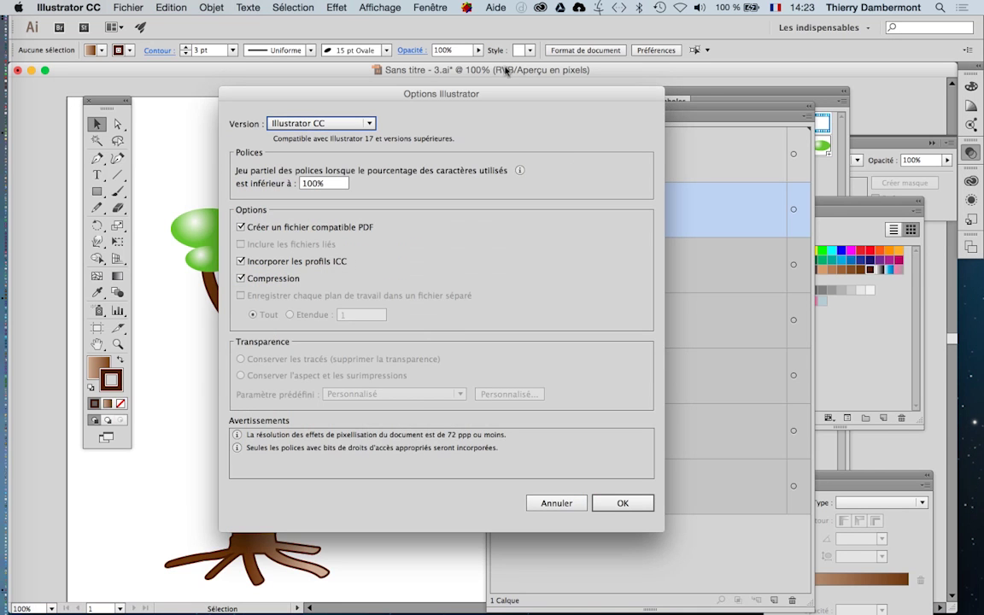
{"action": "left_click", "coordinate": [638, 507]}
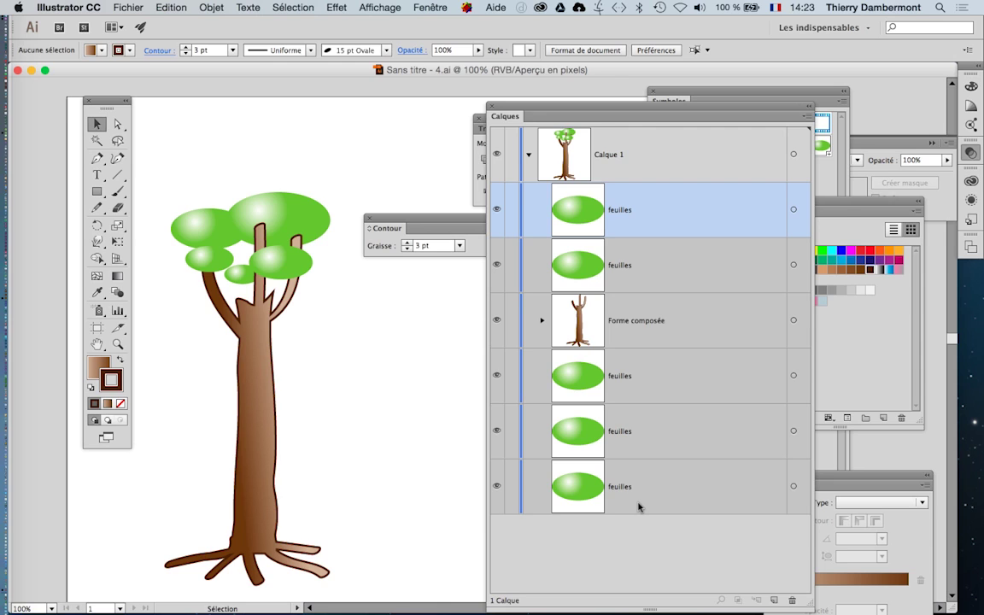
- Select the left pair of roots in the compound trunk and stretch it slightly outward with the Free Transform tool
{"action": "left_click", "coordinate": [118, 123]}
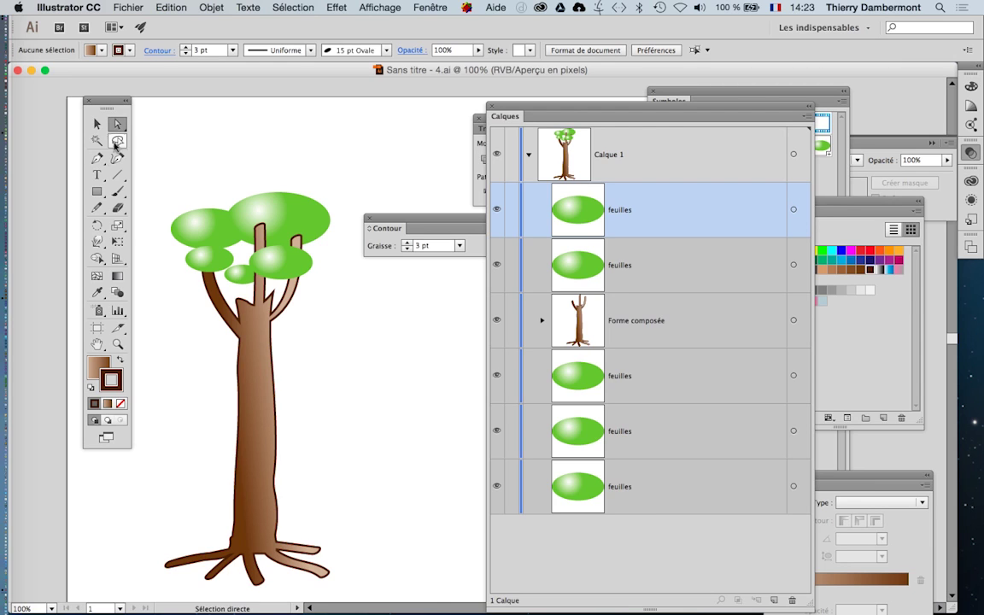
{"action": "left_click", "coordinate": [198, 551]}
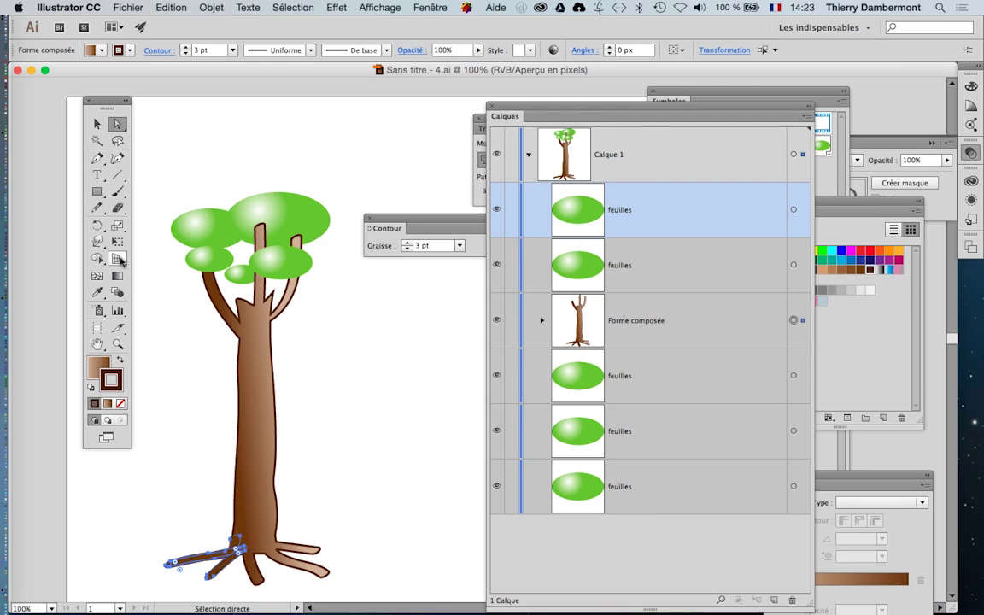
{"action": "left_click", "coordinate": [118, 242]}
{"action": "left_click_drag", "start_coordinate": [162, 531], "coordinate": [148, 526]}
{"action": "mouse_move", "coordinate": [206, 588]}
{"action": "left_mouse_down"}
{"action": "mouse_move", "coordinate": [195, 556]}
{"action": "mouse_move", "coordinate": [194, 587]}
{"action": "left_mouse_up"}
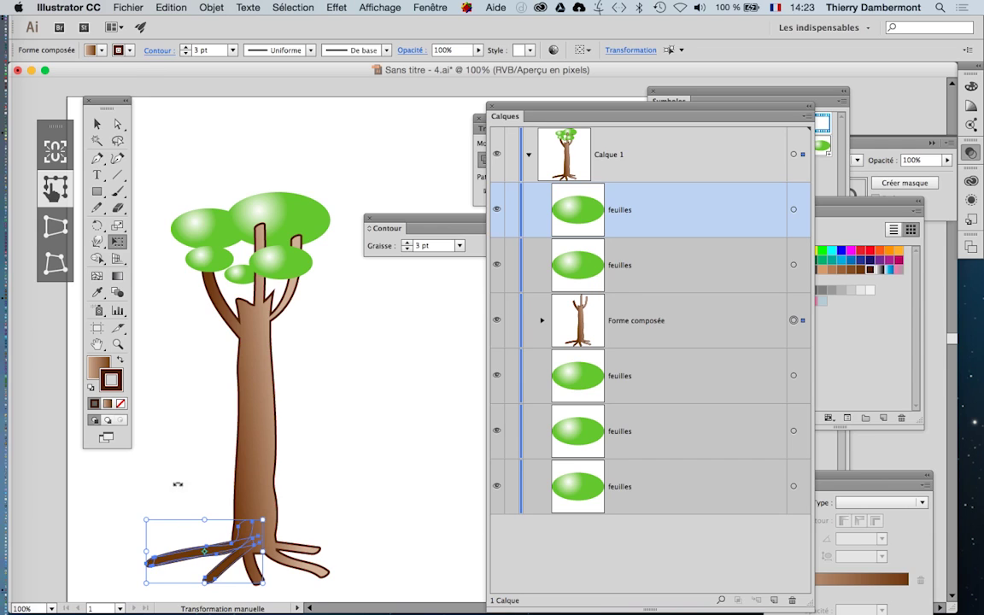
- Shorten the leftmost root by moving the anchor points at its tip slightly up and back toward the trunk
{"action": "left_click", "coordinate": [117, 123]}
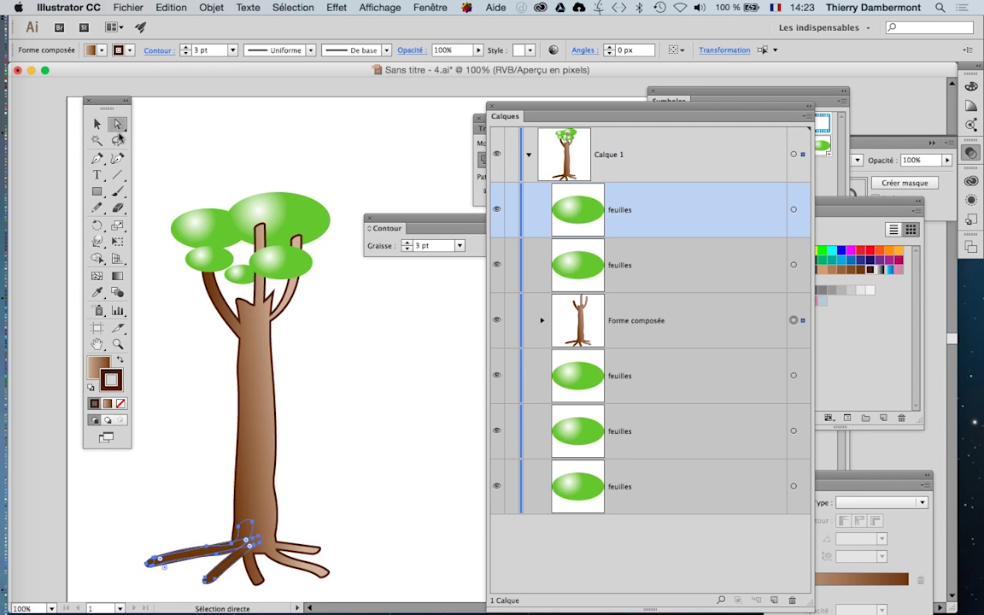
{"action": "left_click", "coordinate": [129, 539]}
{"action": "left_click", "coordinate": [151, 563]}
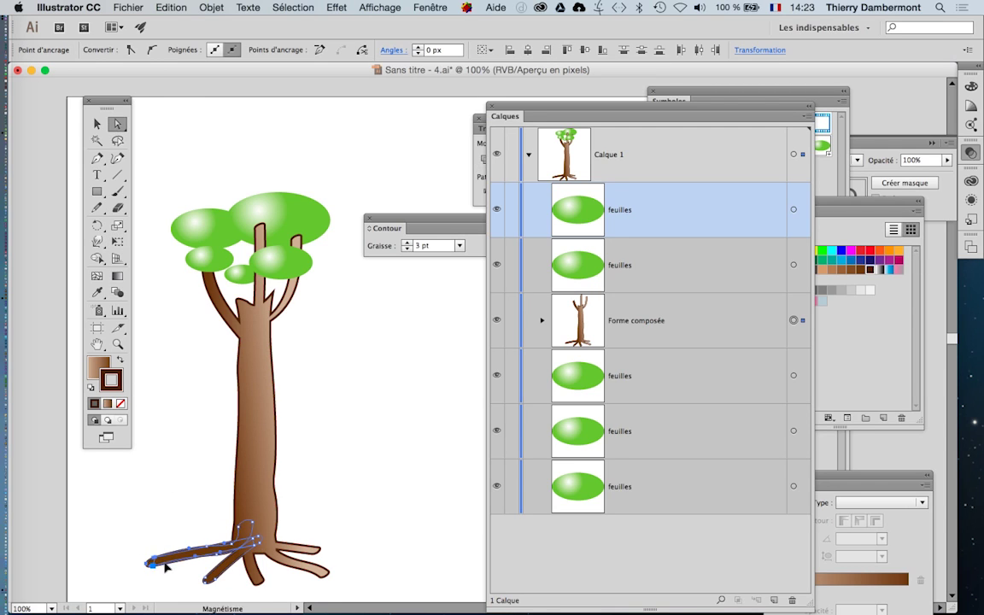
{"action": "left_click_drag", "start_coordinate": [152, 563], "coordinate": [171, 555]}
{"action": "left_click", "coordinate": [170, 593]}
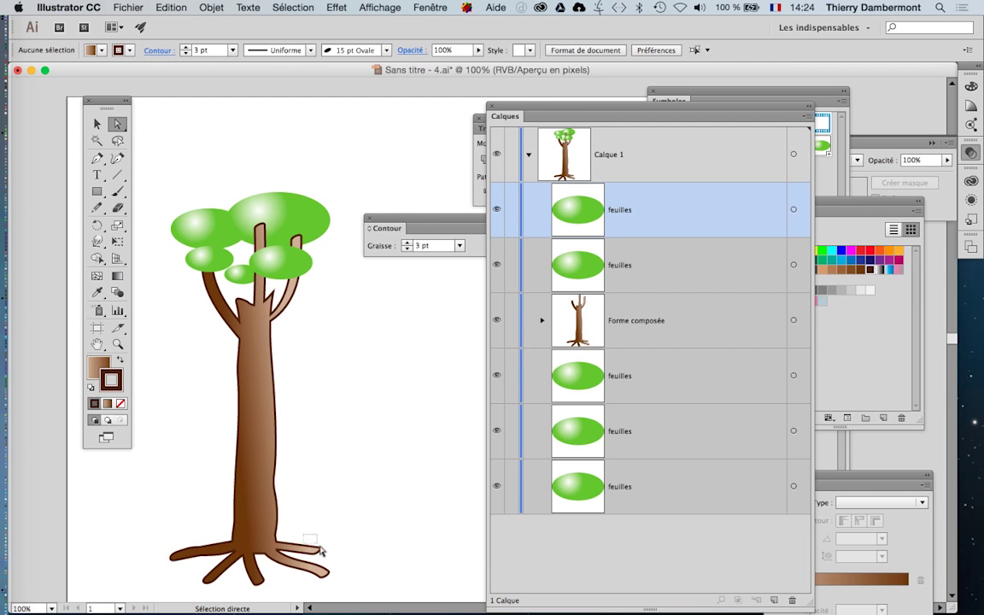
- Reshape the tips of the upper right root and the leftmost root by moving their anchor points, and save the document
{"action": "left_click_drag", "start_coordinate": [328, 557], "coordinate": [314, 557]}
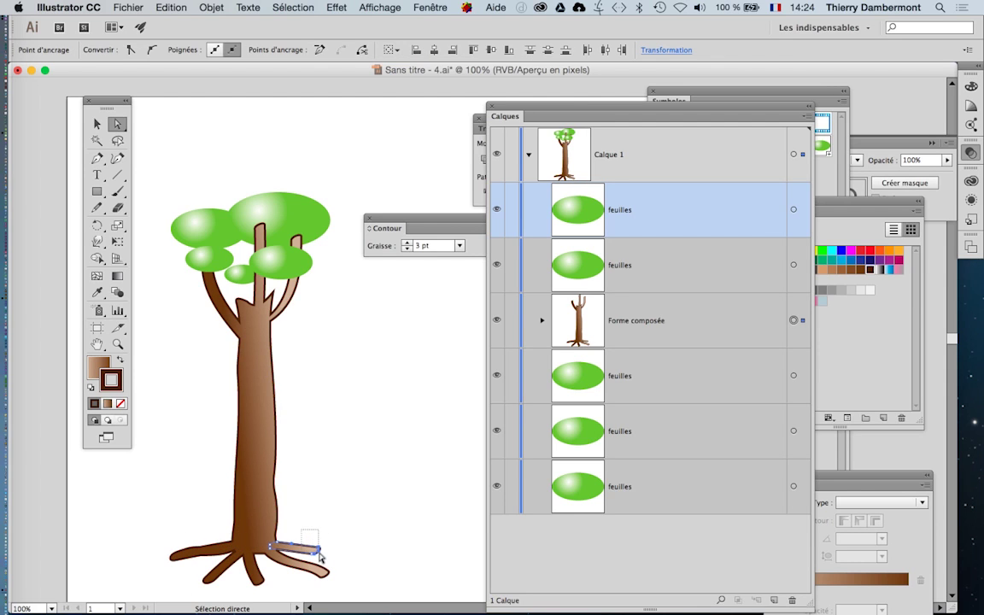
{"action": "left_click_drag", "start_coordinate": [314, 551], "coordinate": [321, 564]}
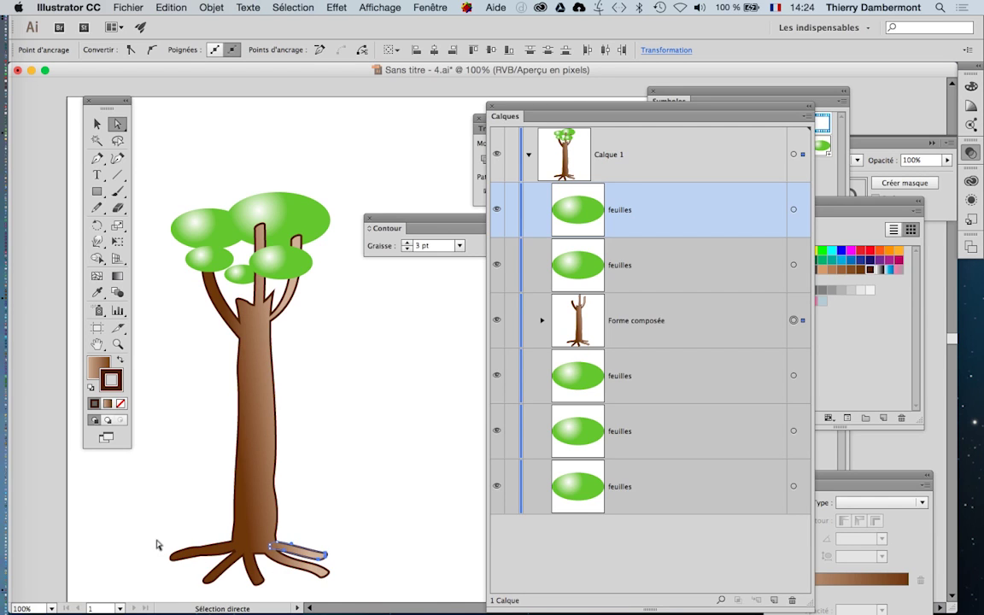
{"action": "left_click_drag", "start_coordinate": [156, 540], "coordinate": [212, 557]}
{"action": "left_click", "coordinate": [195, 542]}
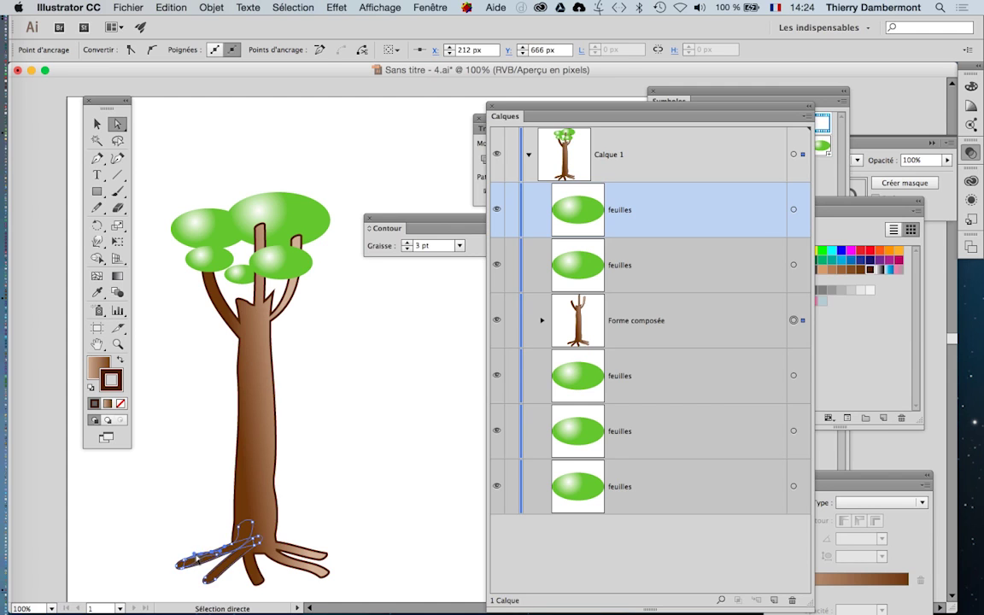
{"action": "left_click", "coordinate": [189, 533]}
{"action": "left_click", "coordinate": [128, 8]}
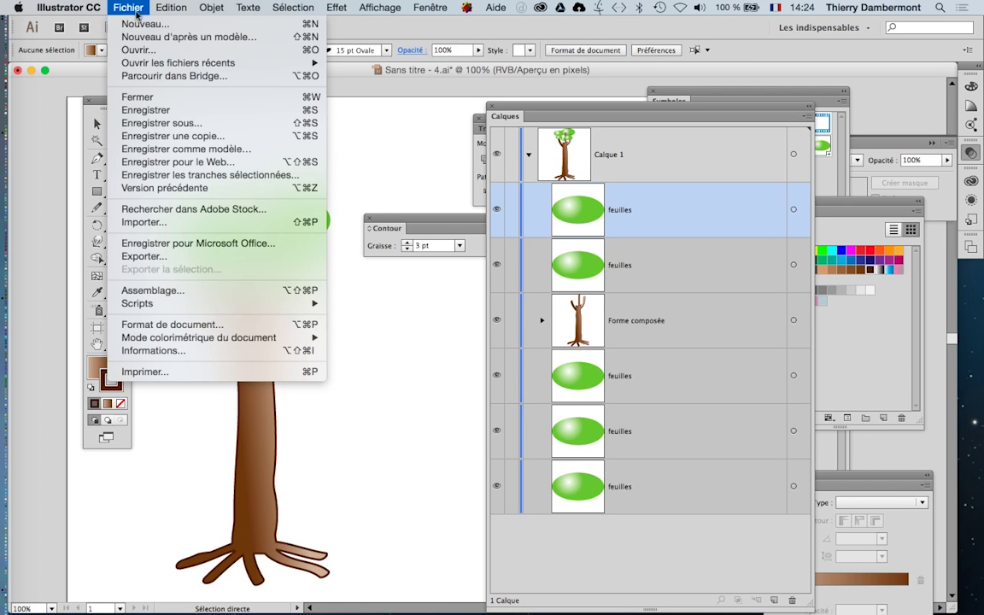
{"action": "left_click", "coordinate": [276, 234]}
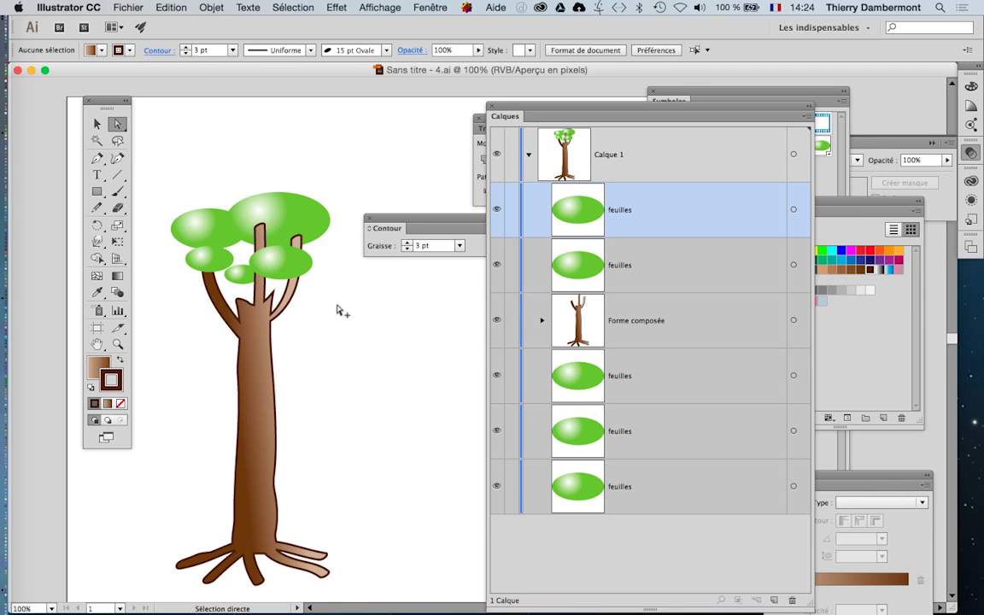
- Clear the workspace around the tree by moving the Tools panel aside and closing the Layers, Stroke and Pathfinder panels
{"action": "scroll", "coordinate": [336, 315], "scroll_direction": "down", "scroll_amount": 2}
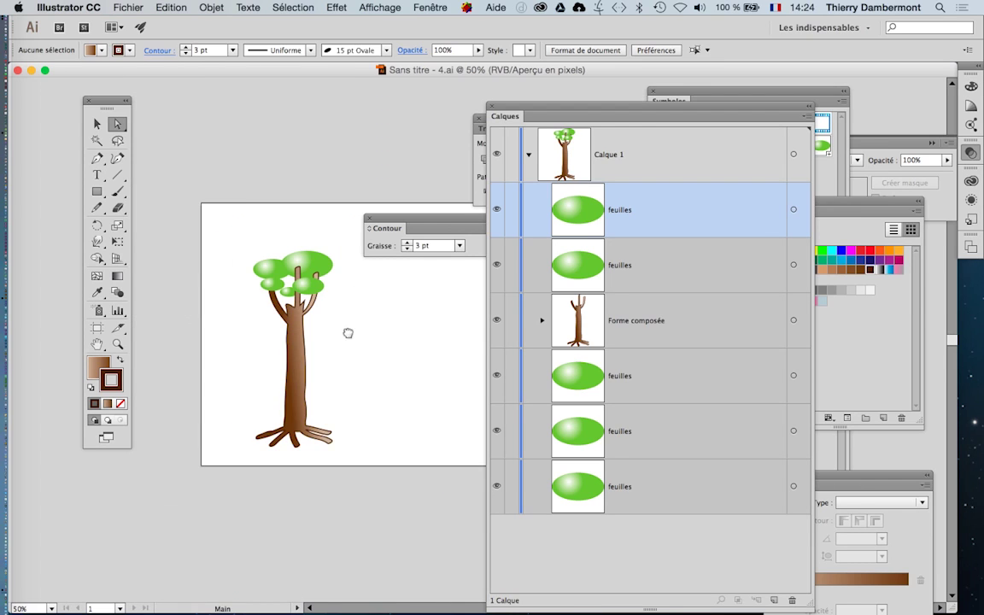
{"action": "left_click_drag", "start_coordinate": [347, 334], "coordinate": [292, 253]}
{"action": "left_click_drag", "start_coordinate": [111, 104], "coordinate": [56, 96]}
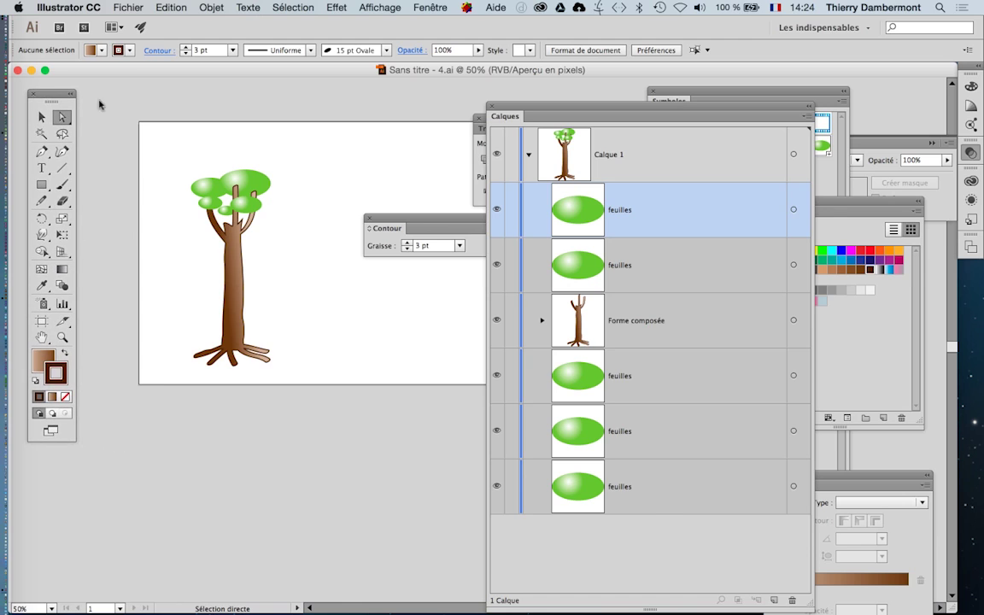
{"action": "left_click", "coordinate": [491, 106]}
{"action": "left_click", "coordinate": [370, 218]}
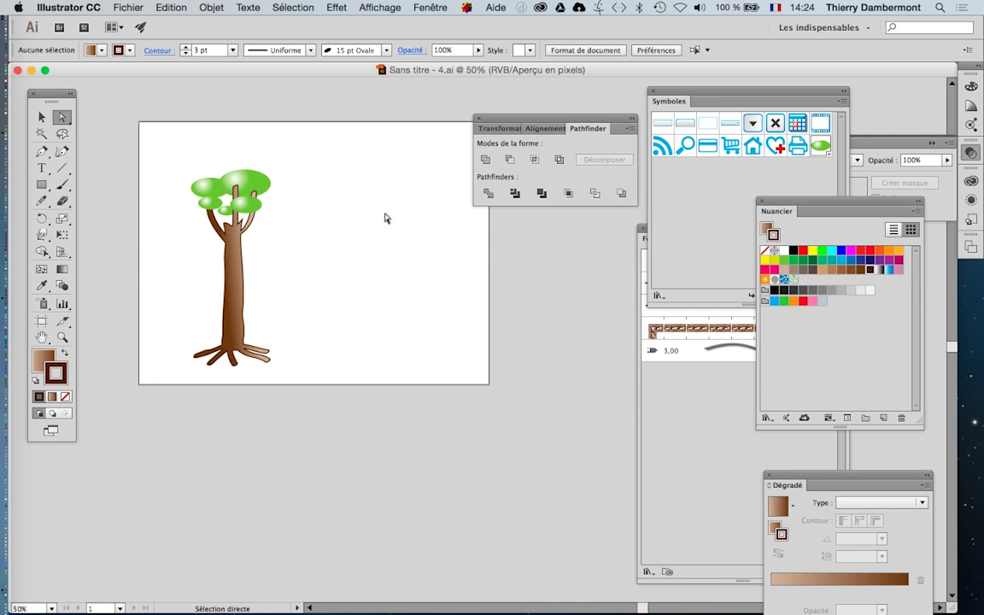
{"action": "left_click", "coordinate": [478, 117]}
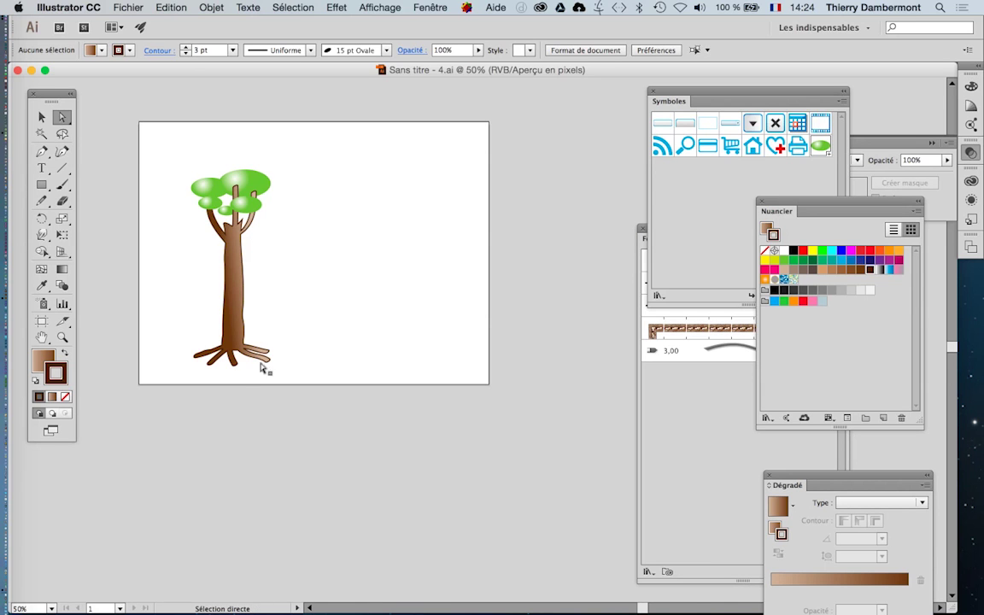
- Place the Symbols panel on the empty artboard area beside the tree
{"action": "scroll", "coordinate": [214, 197], "scroll_direction": "up", "scroll_amount": 5}
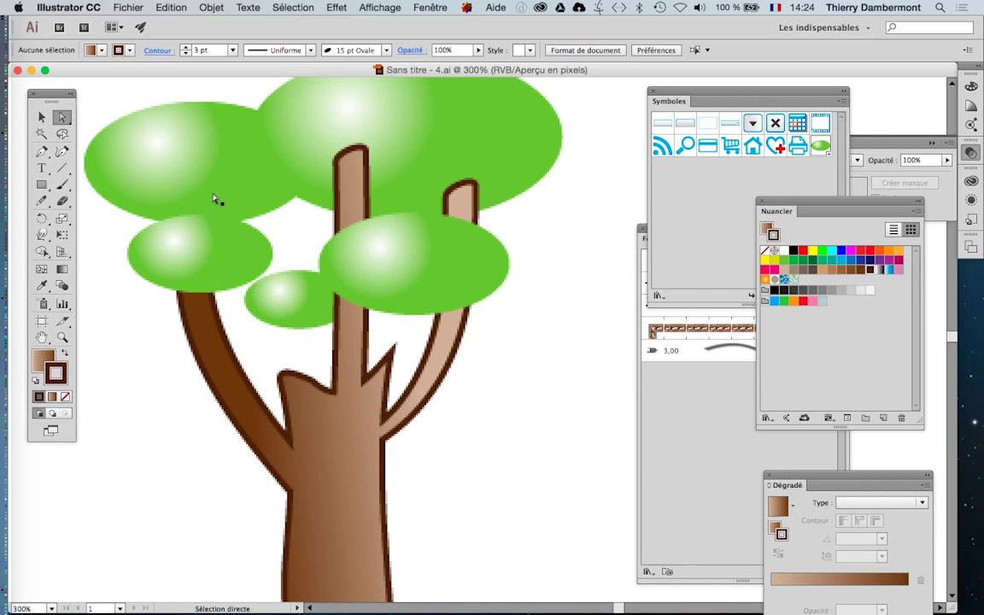
{"action": "scroll", "coordinate": [391, 264], "scroll_direction": "down", "scroll_amount": 1}
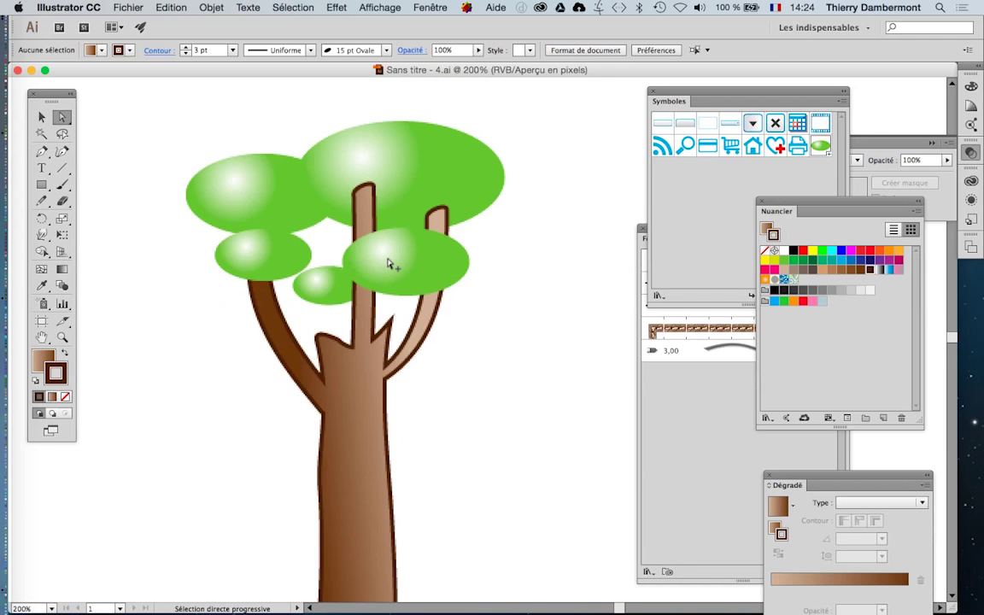
{"action": "scroll", "coordinate": [389, 262], "scroll_direction": "down", "scroll_amount": 2}
{"action": "scroll", "coordinate": [372, 376], "scroll_direction": "up", "scroll_amount": 1}
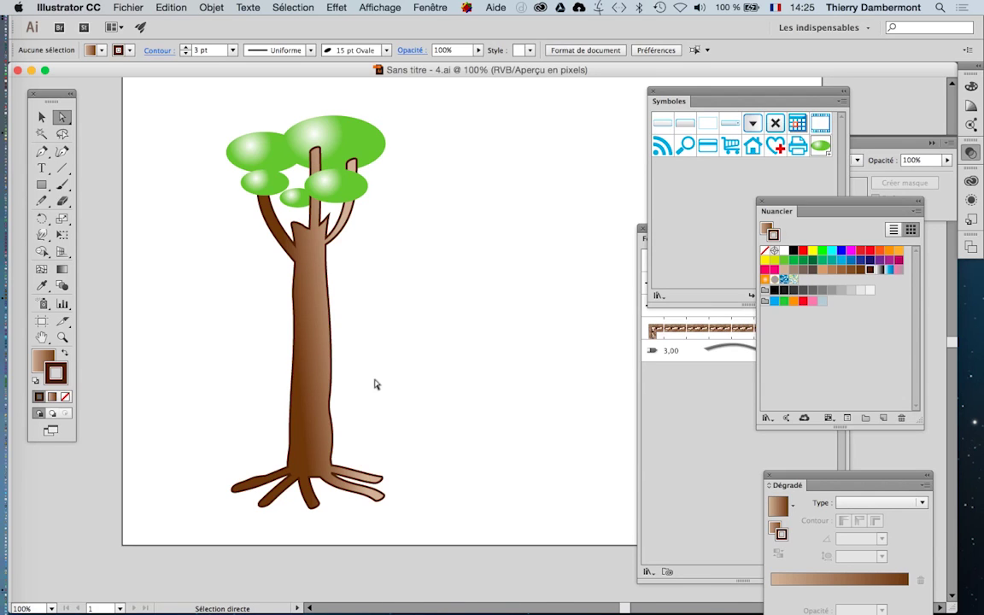
{"action": "key", "text": "space"}
{"action": "left_click_drag", "start_coordinate": [415, 381], "coordinate": [381, 365]}
{"action": "left_click_drag", "start_coordinate": [697, 96], "coordinate": [467, 127]}
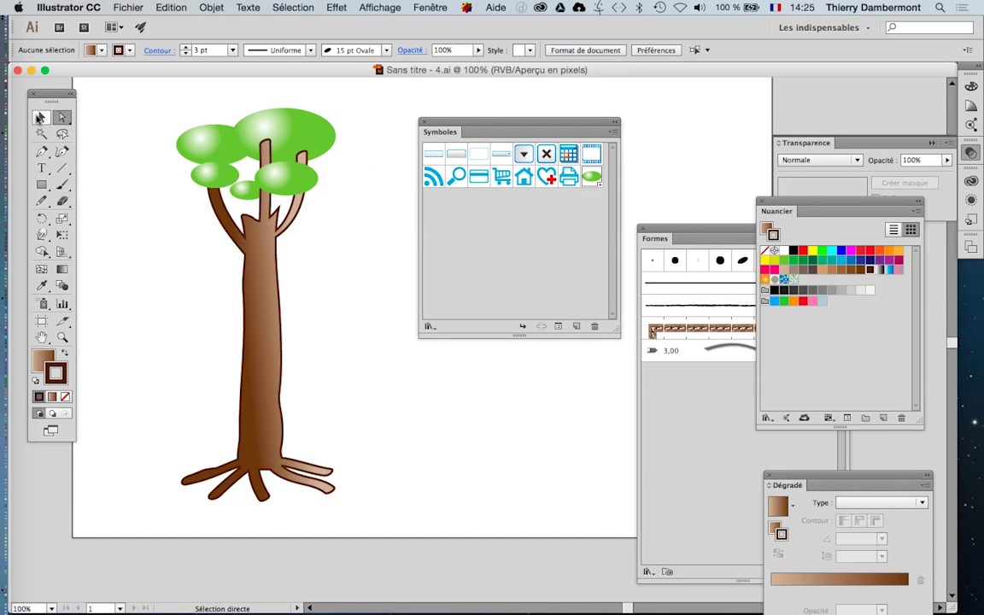
- Turn the whole tree into a dynamic symbol named arbre, accepting compound shape expansion, and move the Symbols panel away from the tree
{"action": "left_click", "coordinate": [40, 113]}
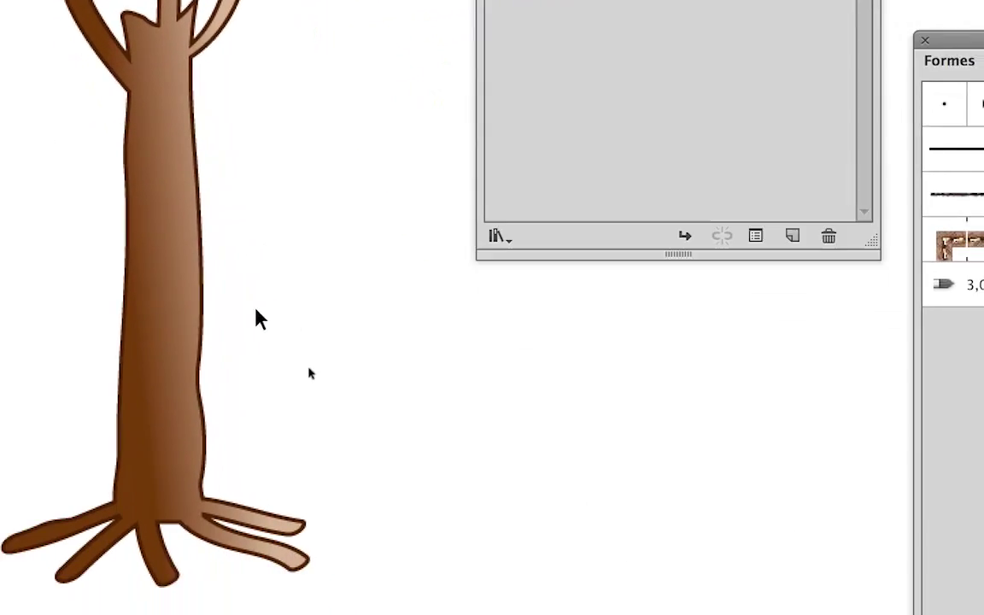
{"action": "left_click_drag", "start_coordinate": [256, 311], "coordinate": [324, 602]}
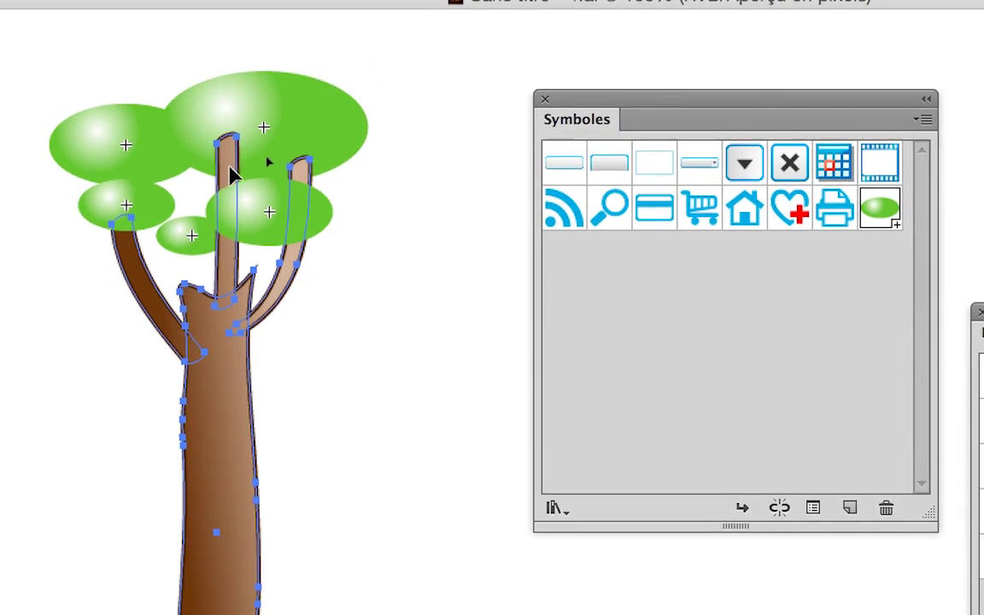
{"action": "left_click_drag", "start_coordinate": [237, 173], "coordinate": [642, 249]}
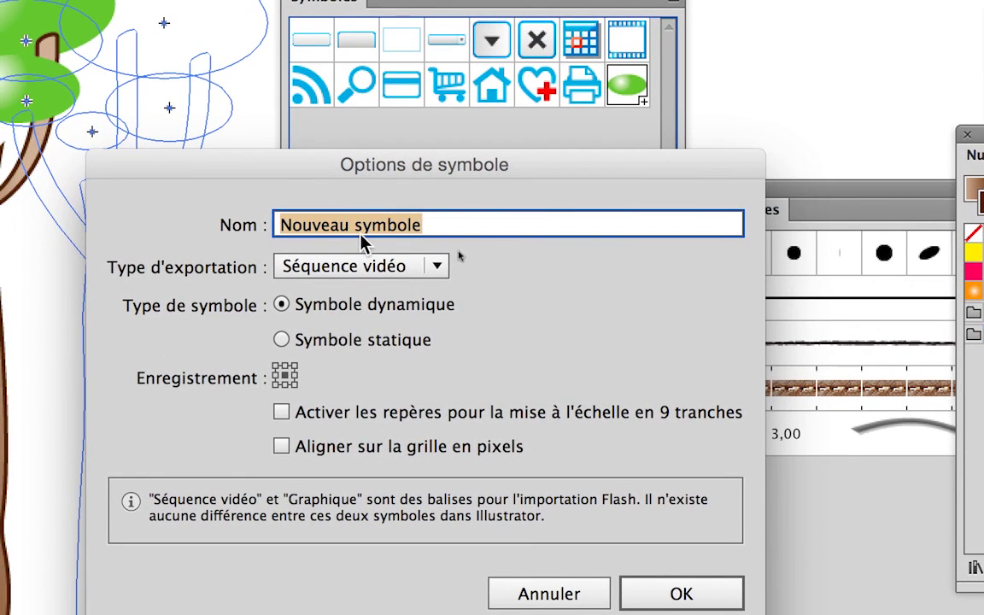
{"action": "type", "text": "arbre"}
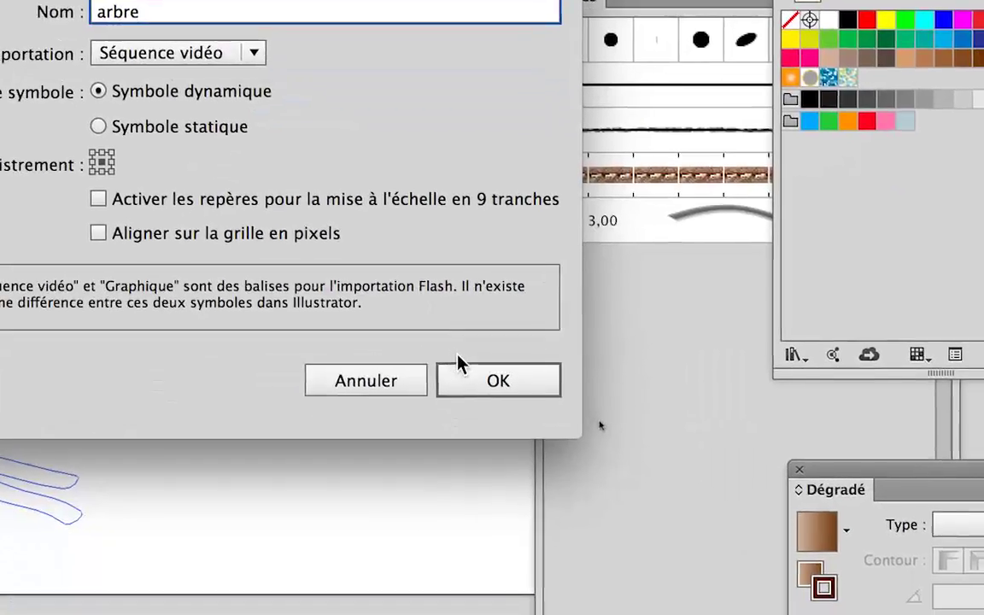
{"action": "left_click", "coordinate": [643, 568]}
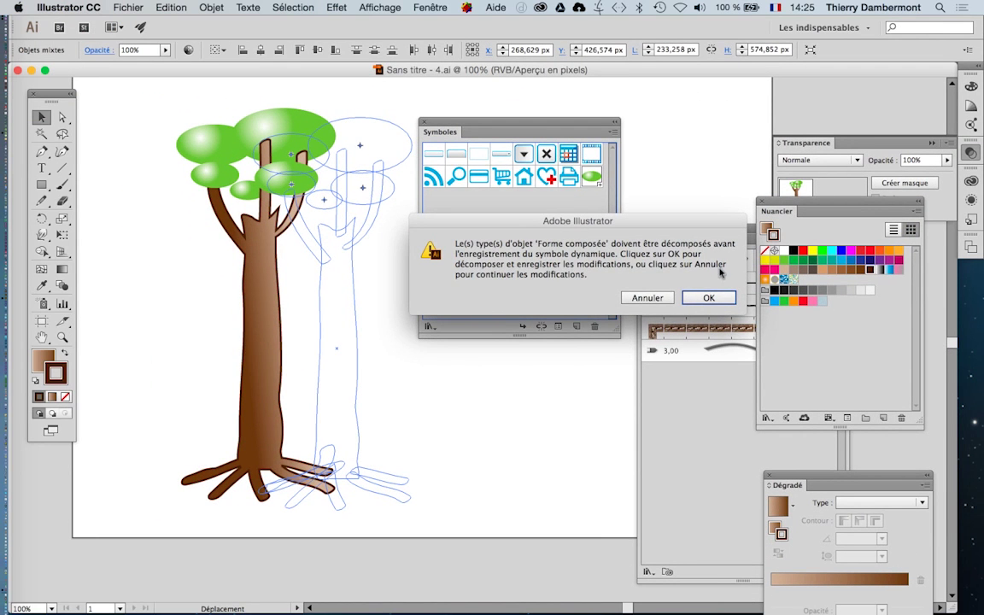
{"action": "left_click", "coordinate": [644, 213]}
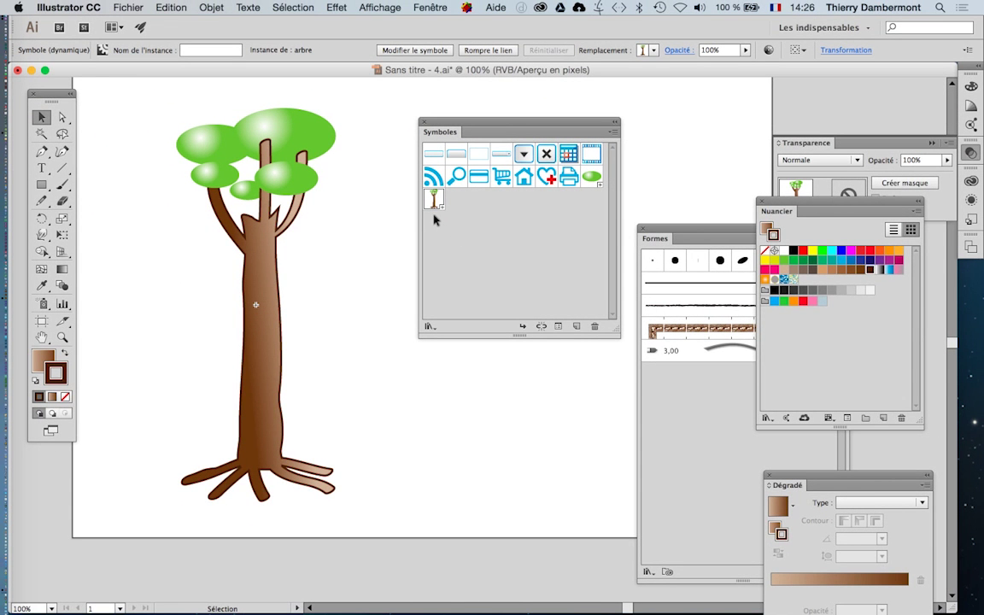
{"action": "left_click_drag", "start_coordinate": [483, 125], "coordinate": [711, 118]}
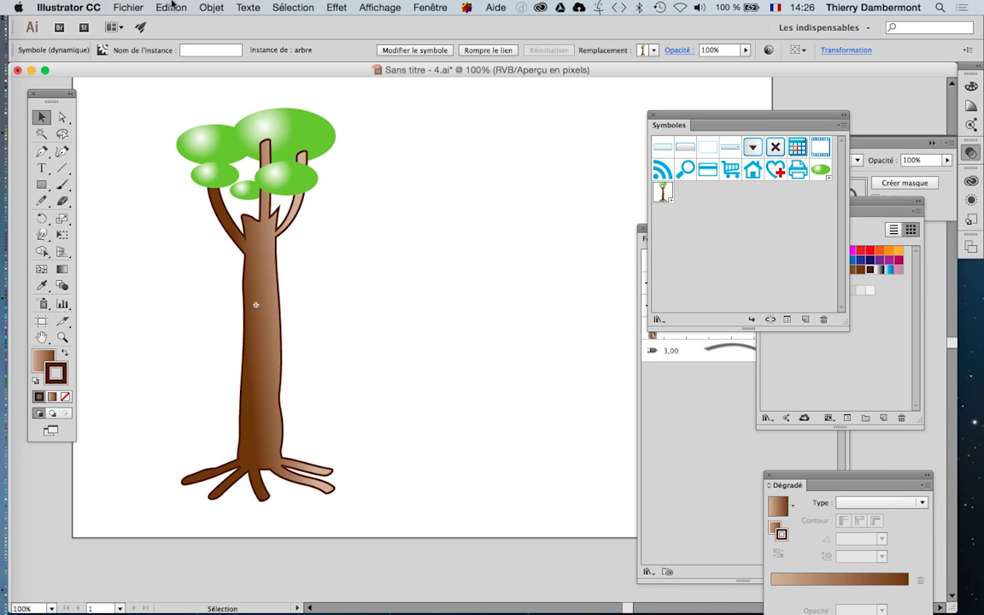
- Save the illustration as a new version named Sans titre - 5.ai
{"action": "left_click", "coordinate": [86, 6]}
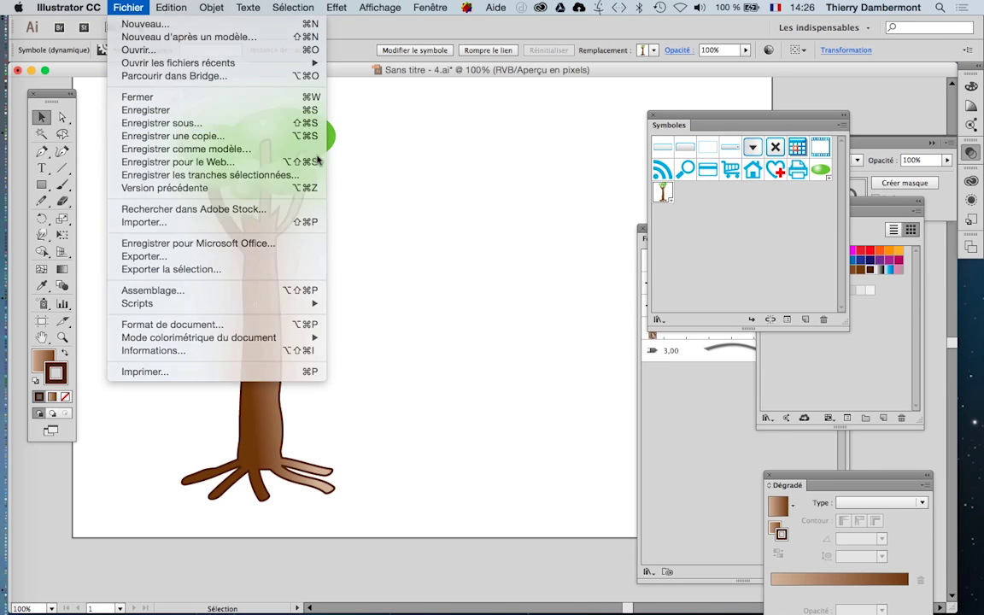
{"action": "left_click", "coordinate": [257, 123]}
{"action": "key", "text": "Right"}
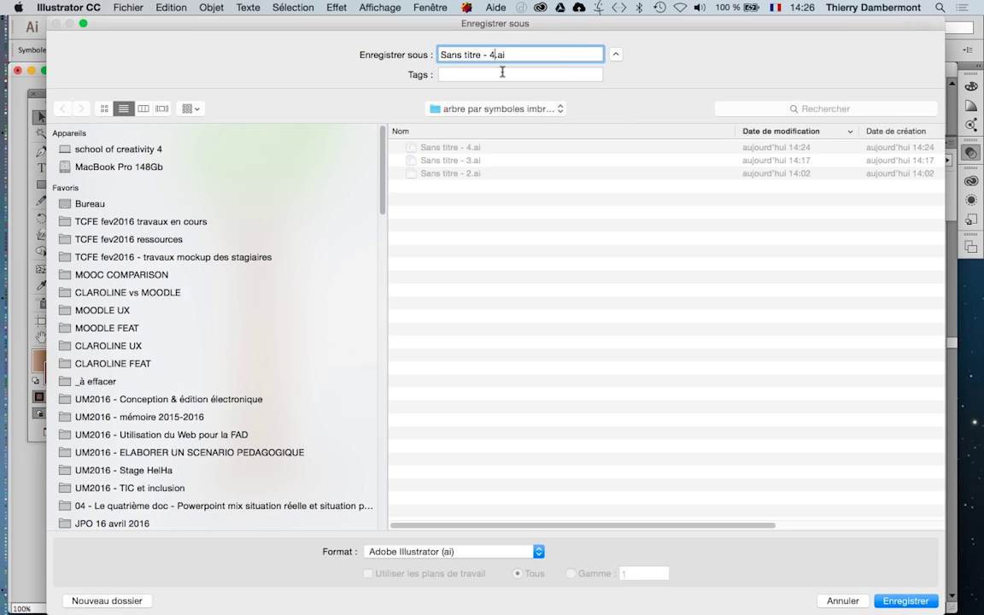
{"action": "key", "text": "BackSpace"}
{"action": "type", "text": "5"}
{"action": "key", "text": "Return"}
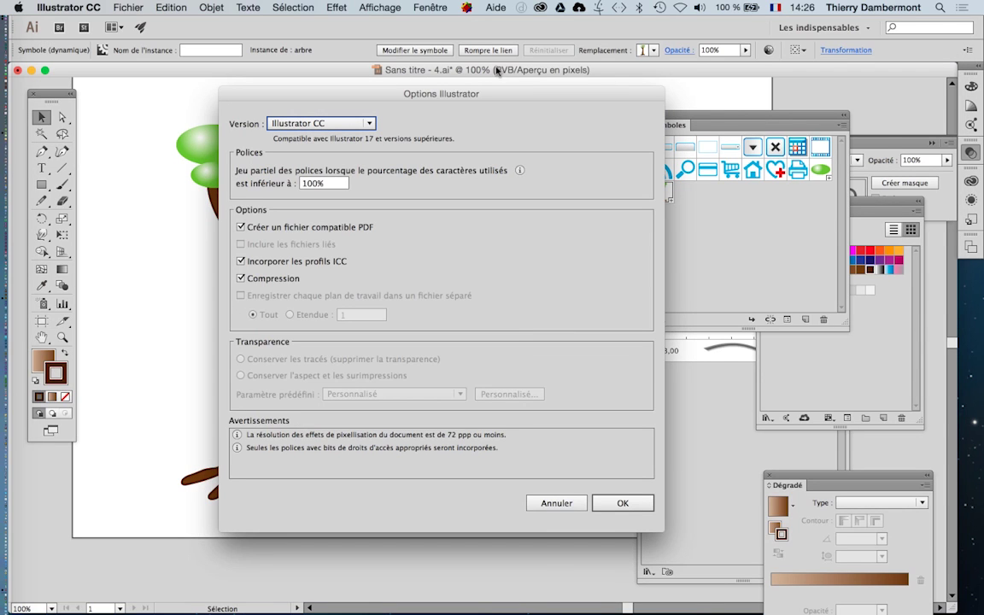